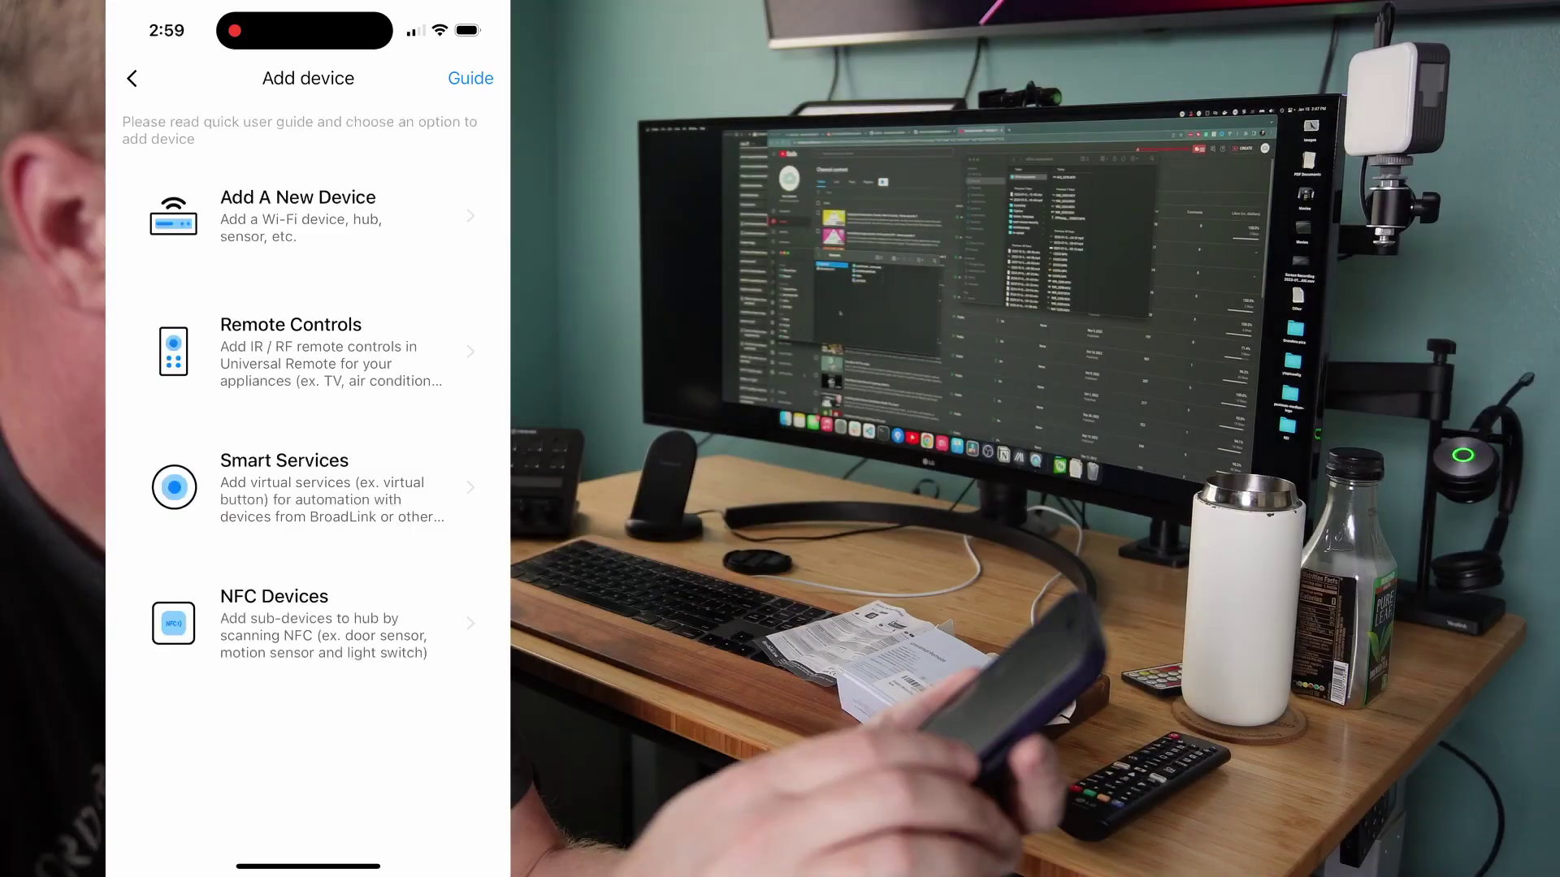
# Add an IR-lens LED strip light remote named Light bars to the blaster hub
pyautogui.click(223, 217)
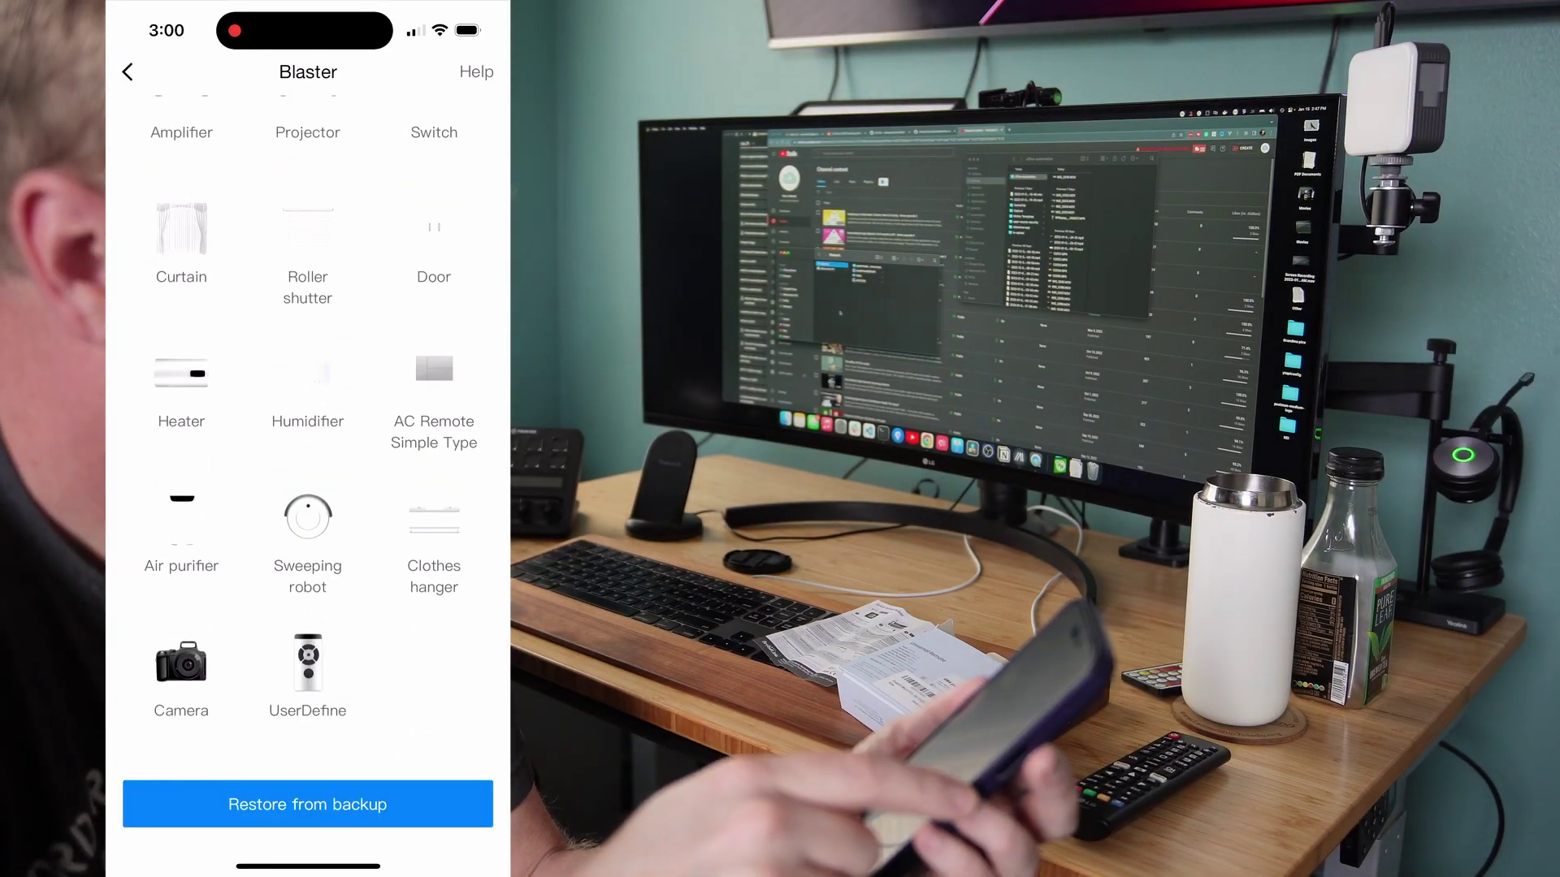
pyautogui.scroll(5, 308, 446)
pyautogui.click(181, 325)
pyautogui.click(308, 820)
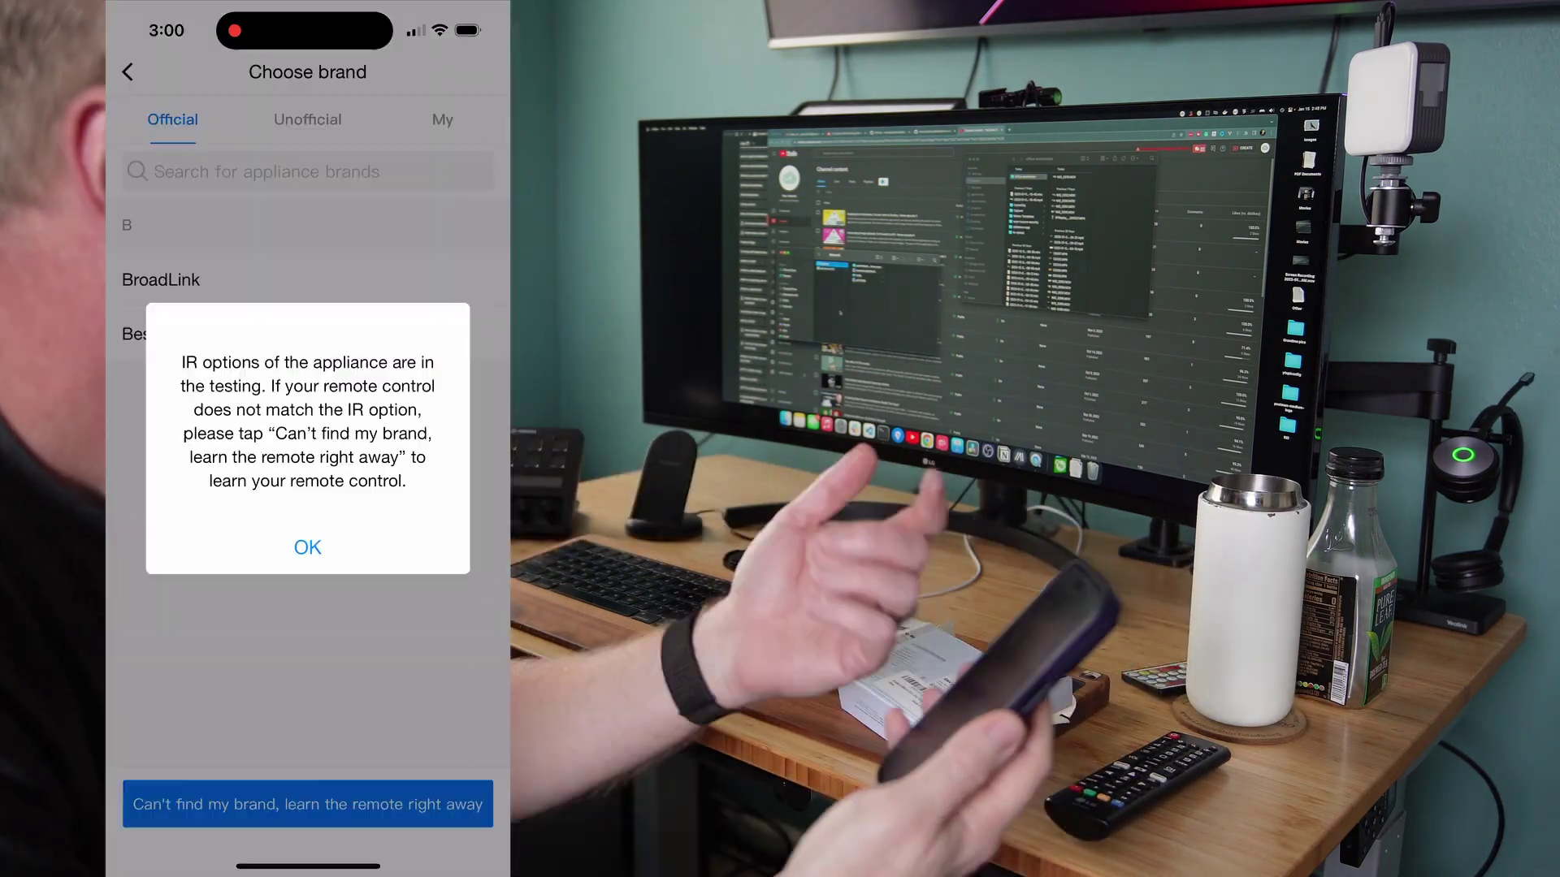
pyautogui.click(308, 548)
pyautogui.click(308, 804)
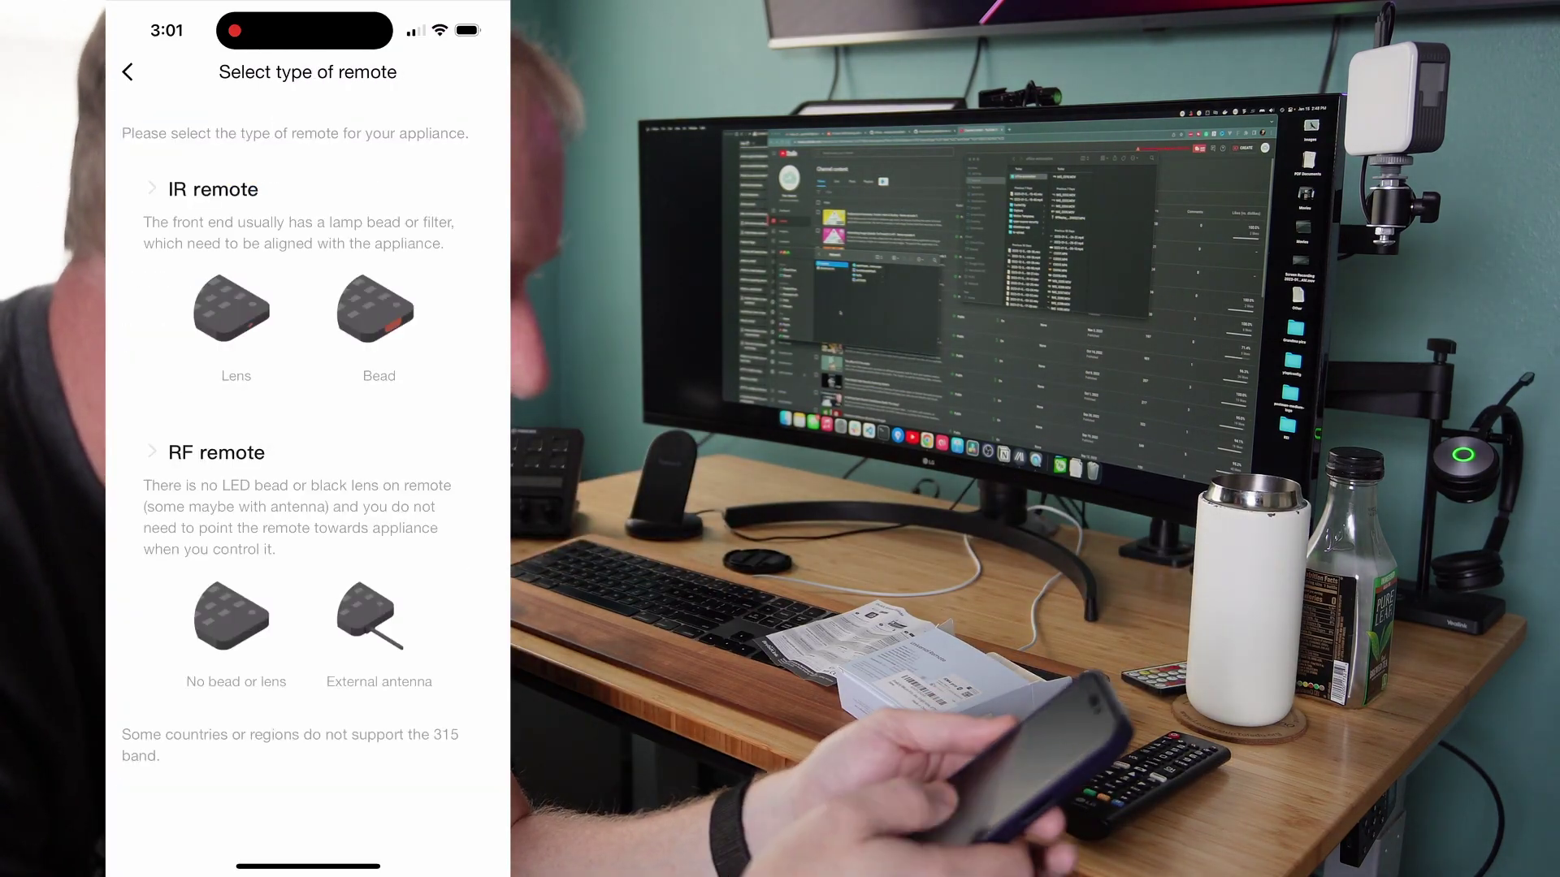
pyautogui.click(237, 308)
pyautogui.click(307, 812)
pyautogui.click(307, 442)
pyautogui.click(306, 821)
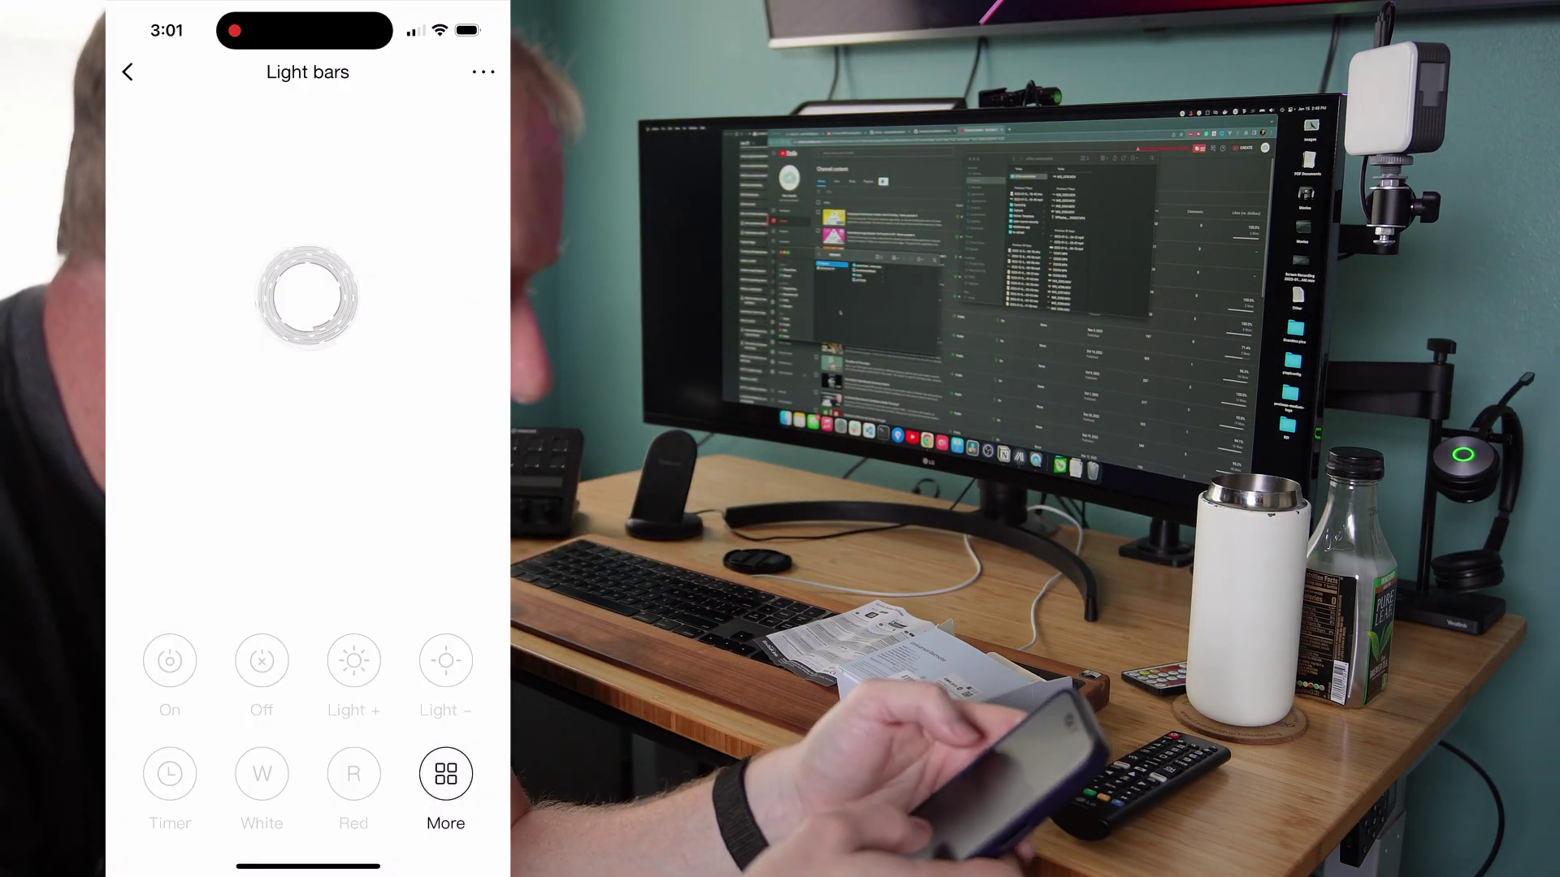
# Teach the Light bars remote the On command, test it and confirm it works
pyautogui.click(446, 773)
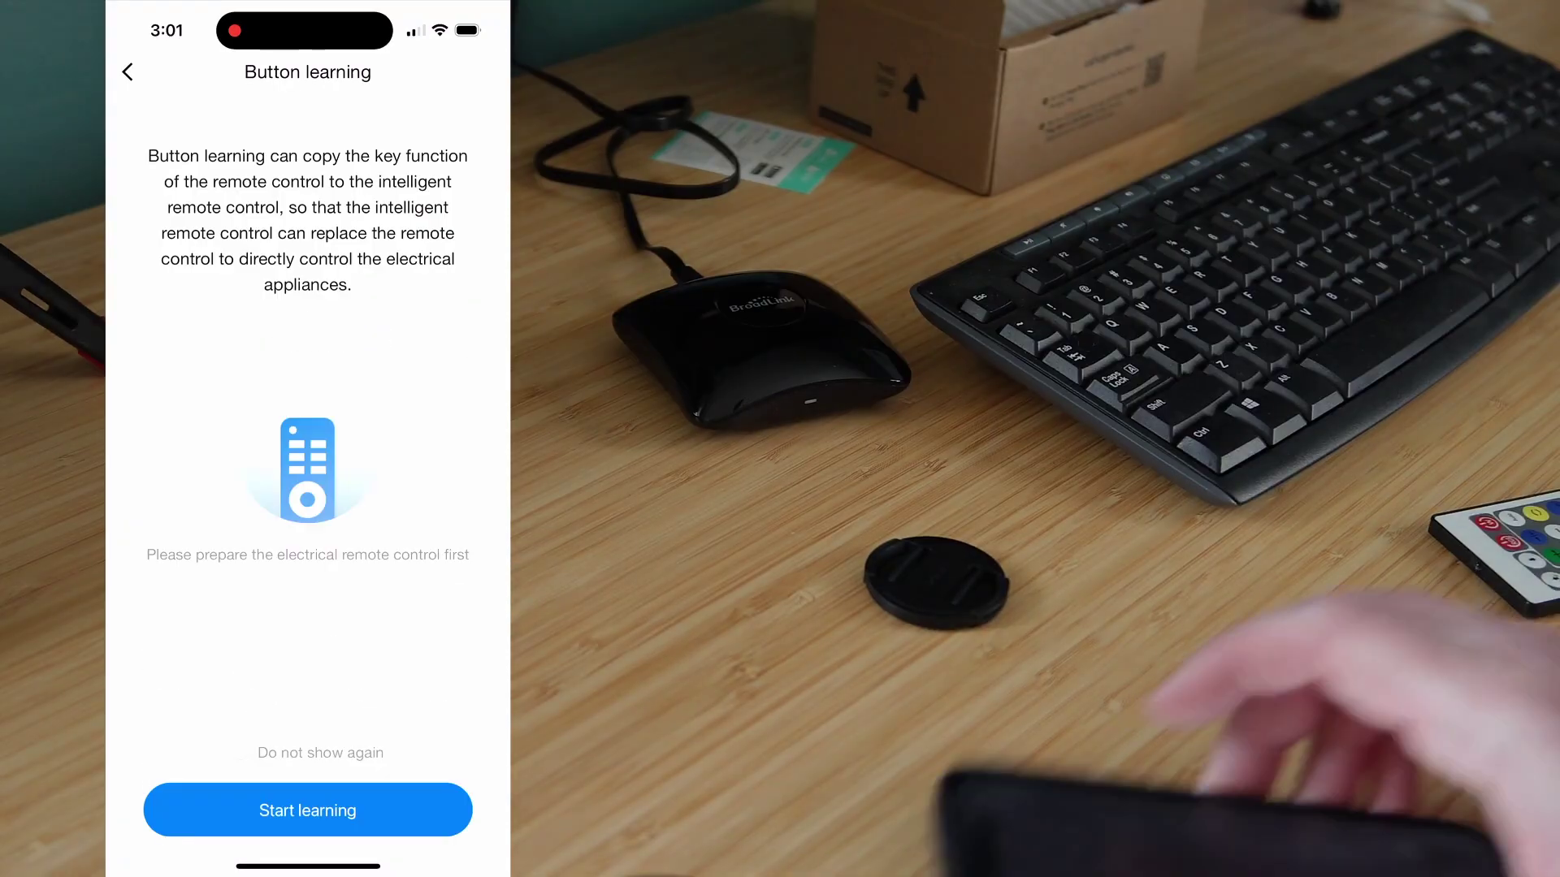
pyautogui.click(307, 810)
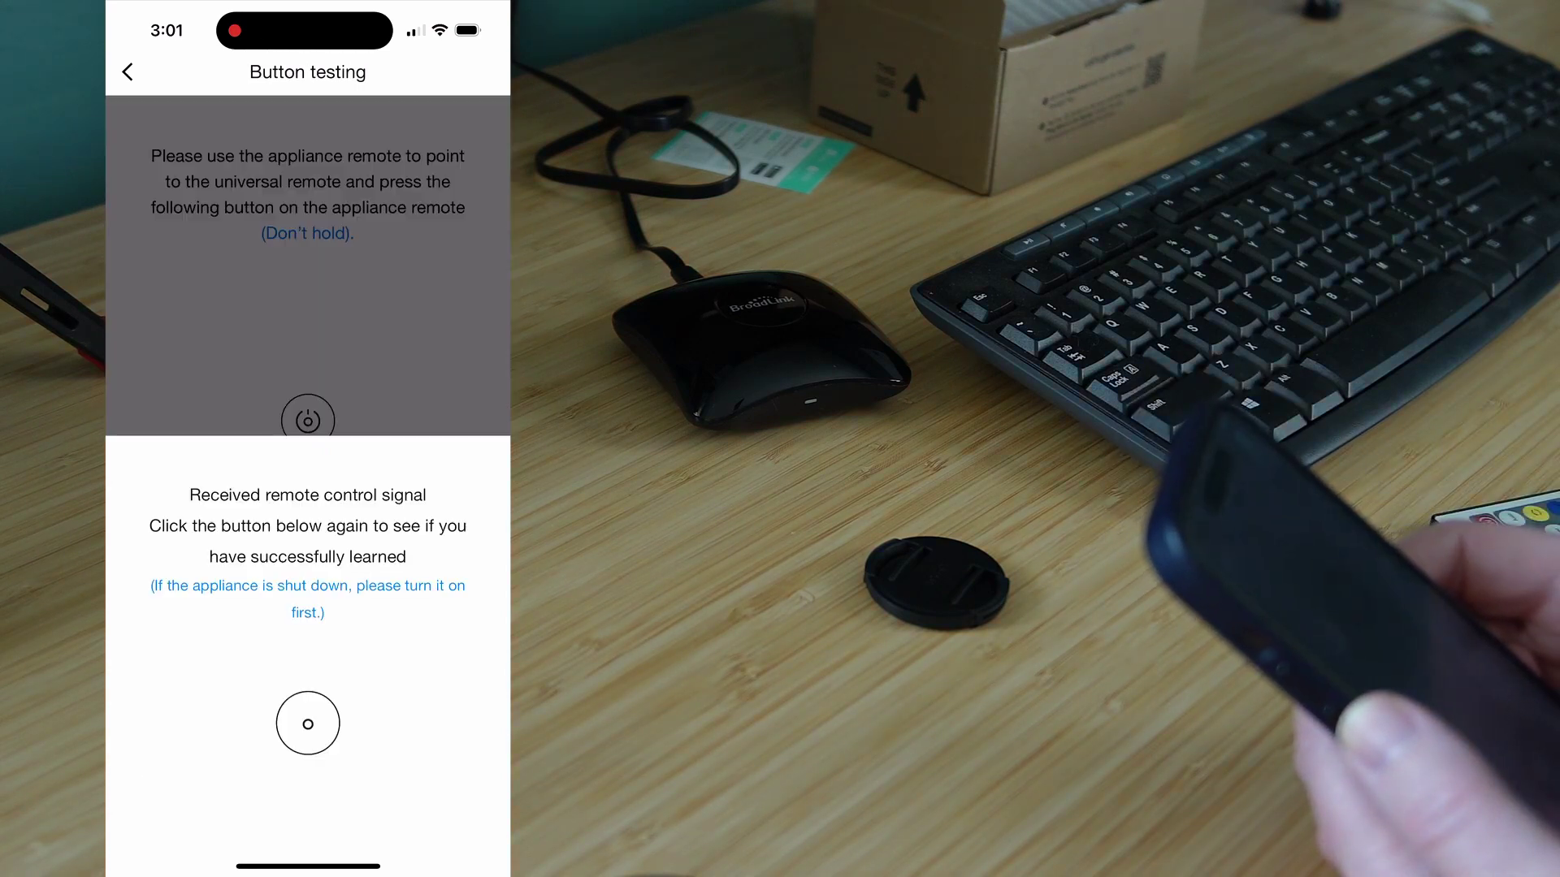
pyautogui.click(308, 721)
pyautogui.click(389, 784)
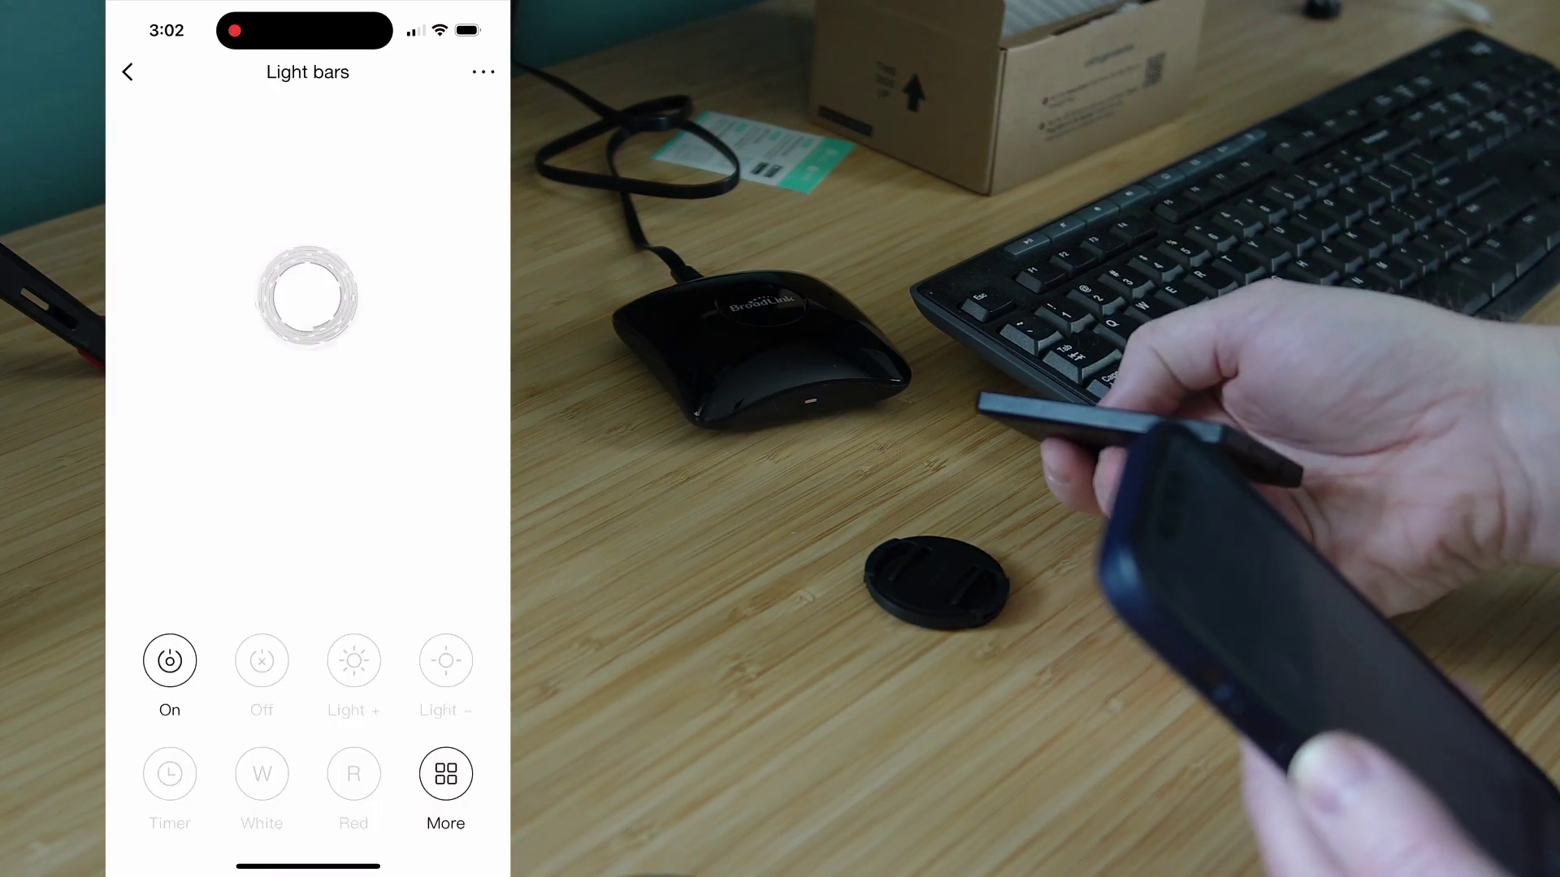
pyautogui.click(446, 772)
pyautogui.scroll(-5, 307, 634)
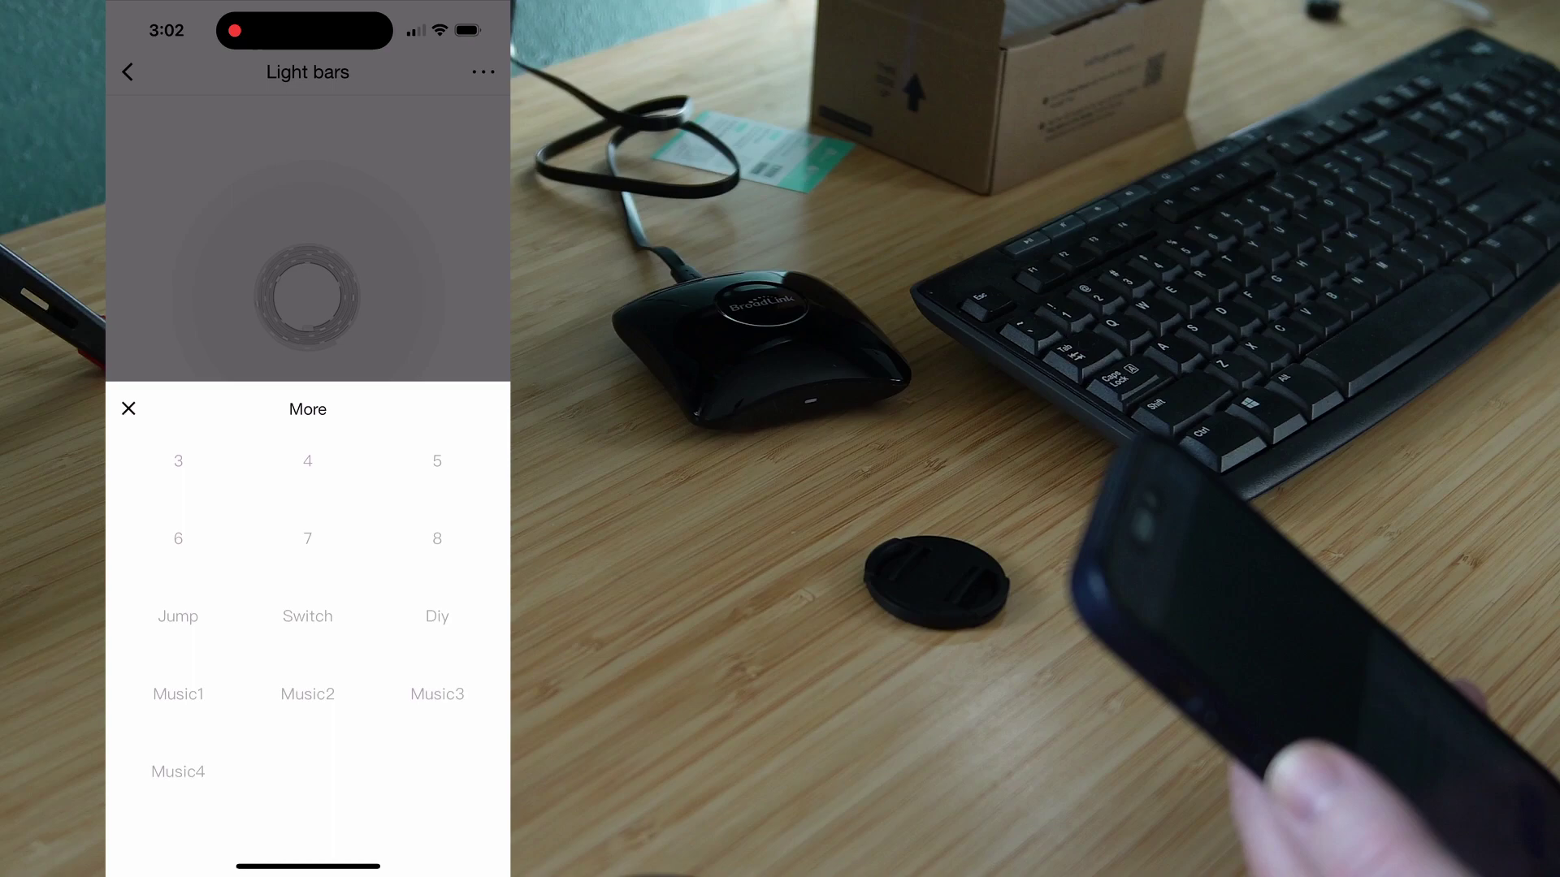
pyautogui.scroll(4, 308, 634)
pyautogui.scroll(-5, 308, 634)
pyautogui.click(128, 408)
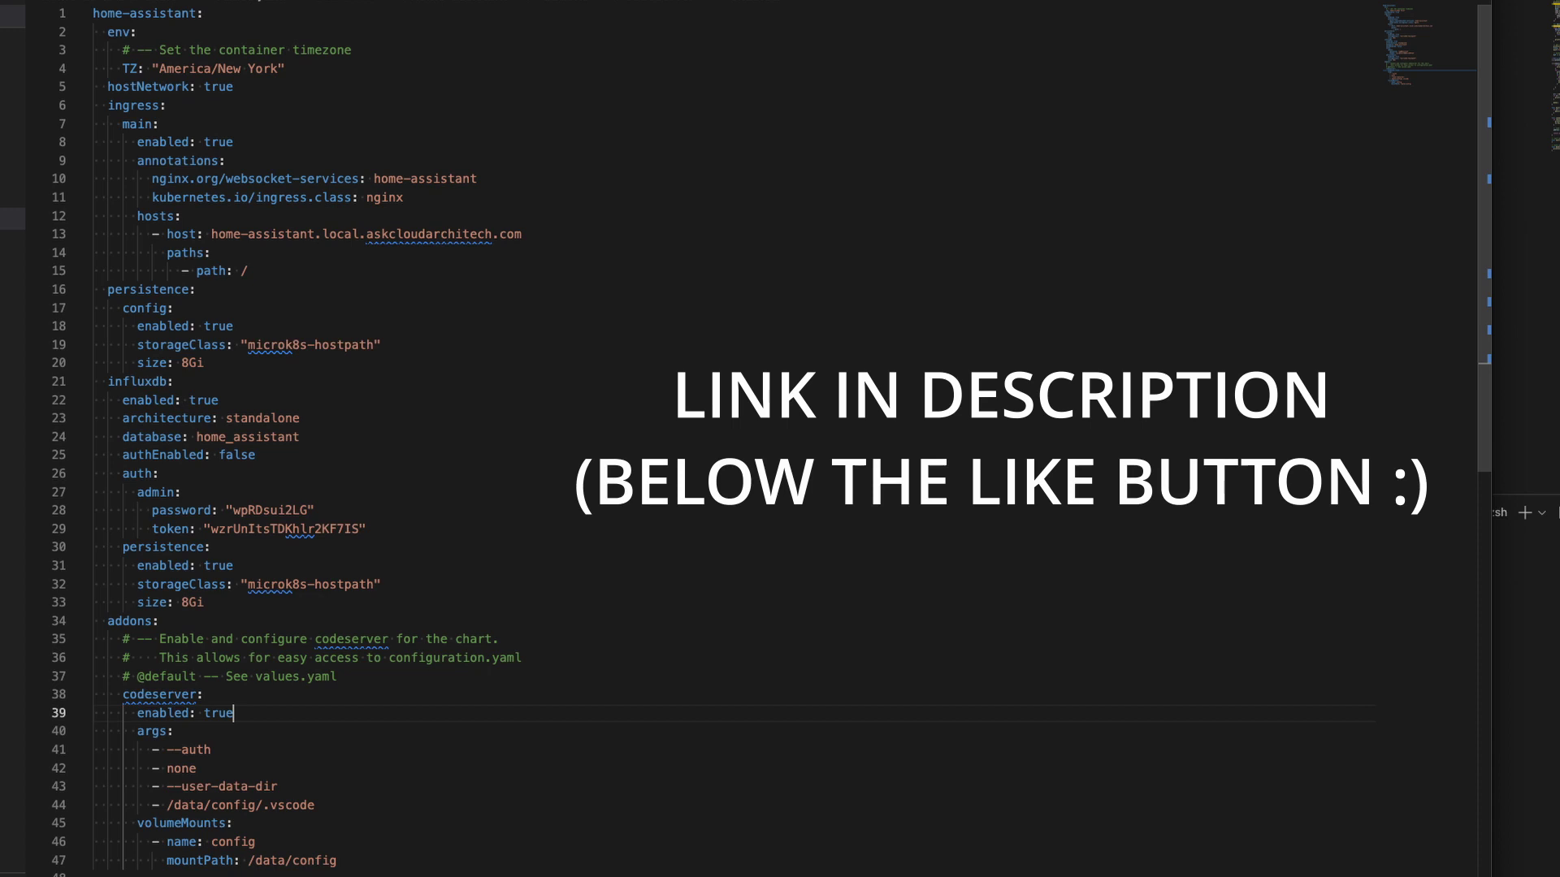
pyautogui.press('super+Tab')
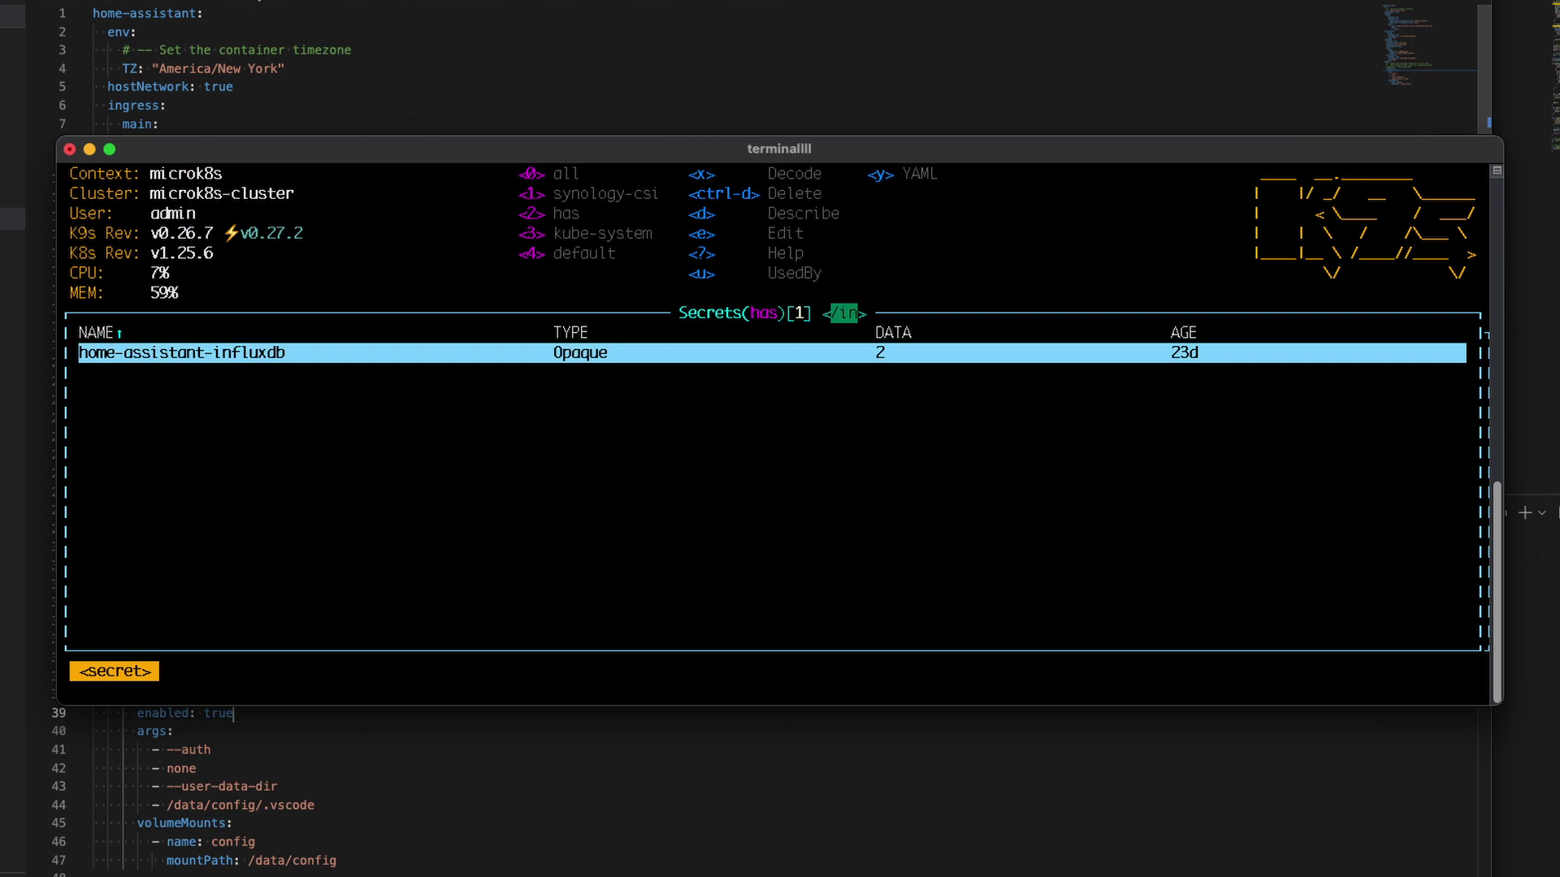
pyautogui.press('x')
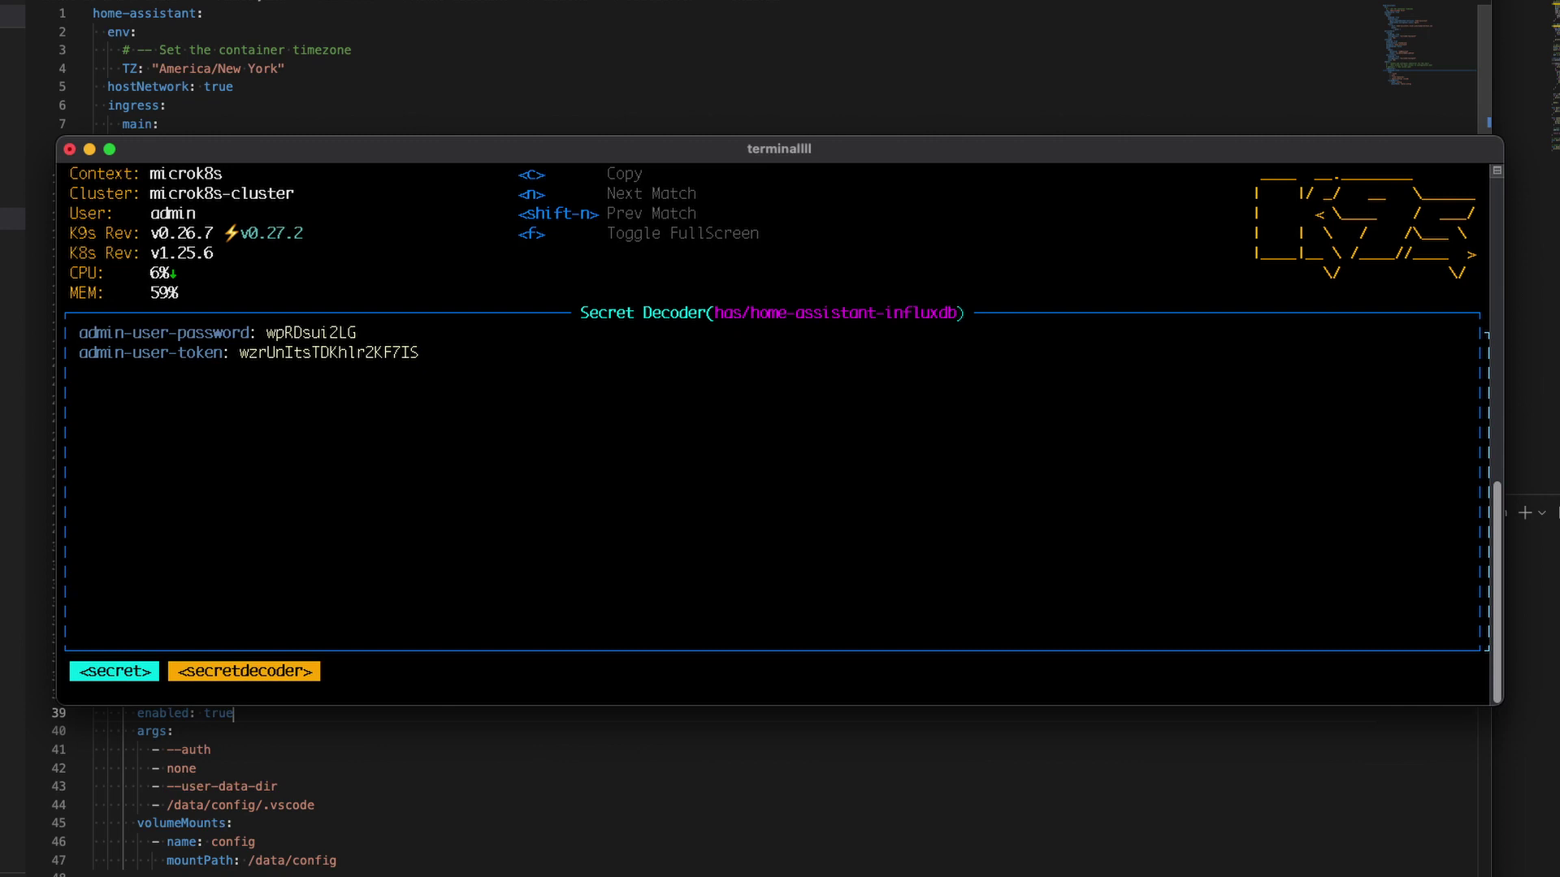
pyautogui.press('super+h')
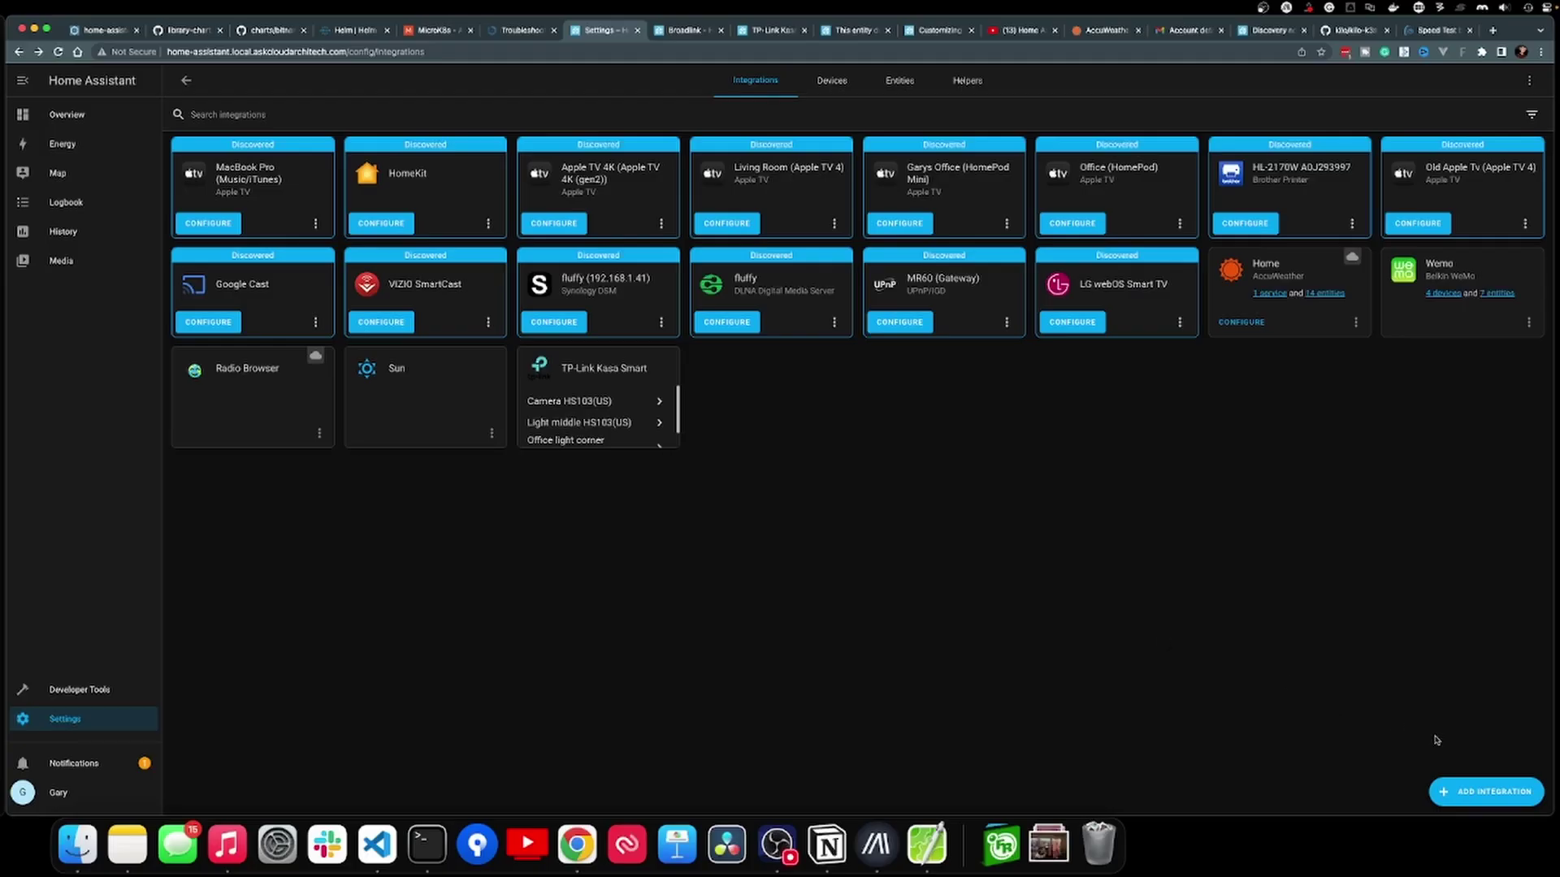
# Search the new-integration list for 'broad' and choose Broadlink
pyautogui.click(1494, 789)
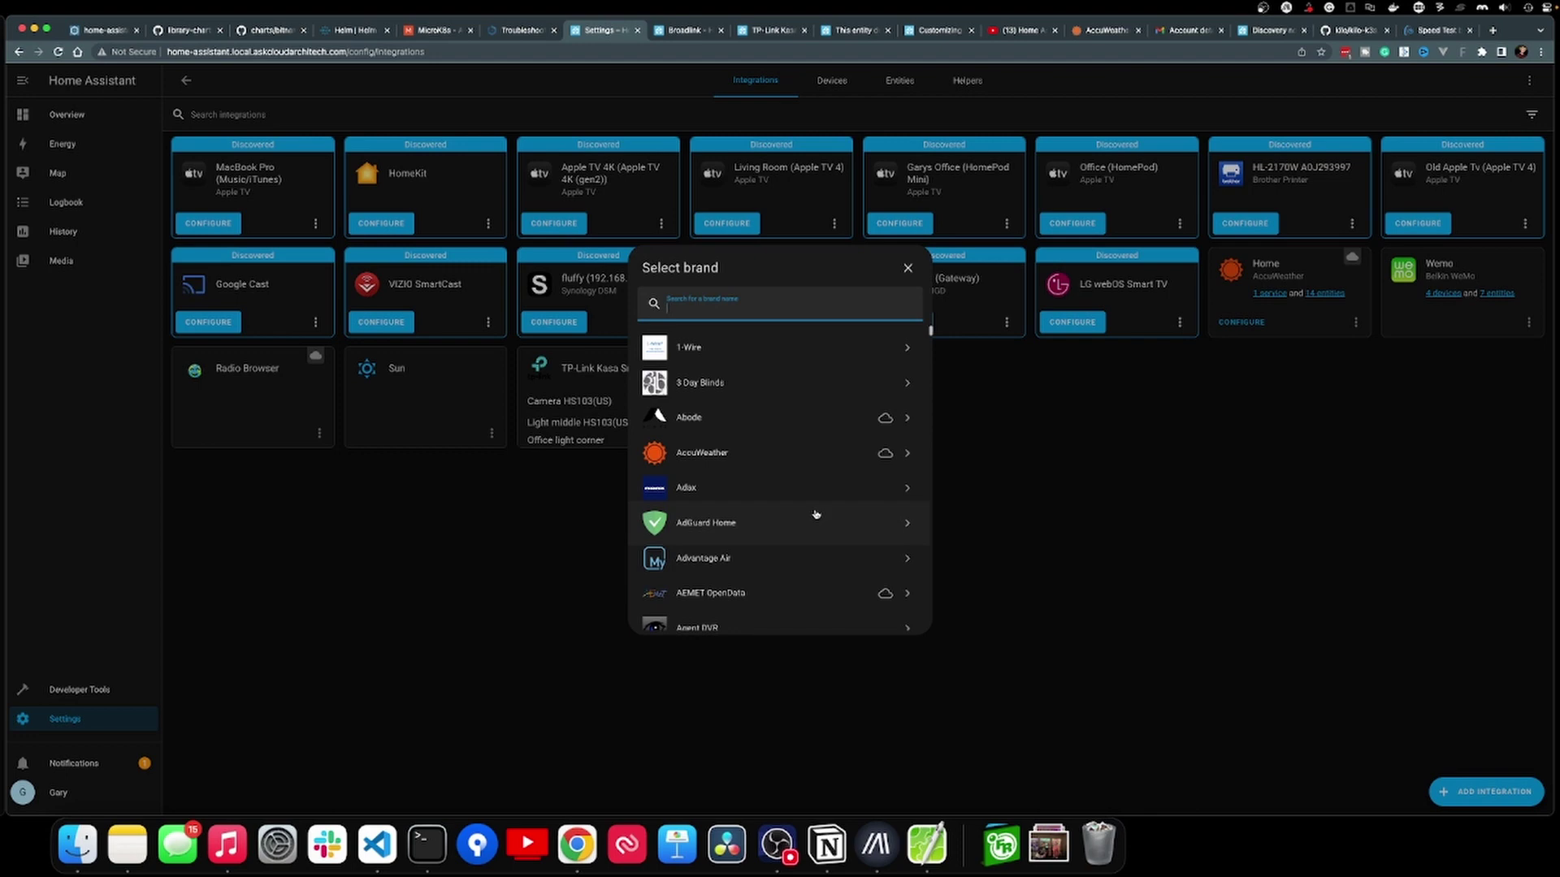
pyautogui.write('broad')
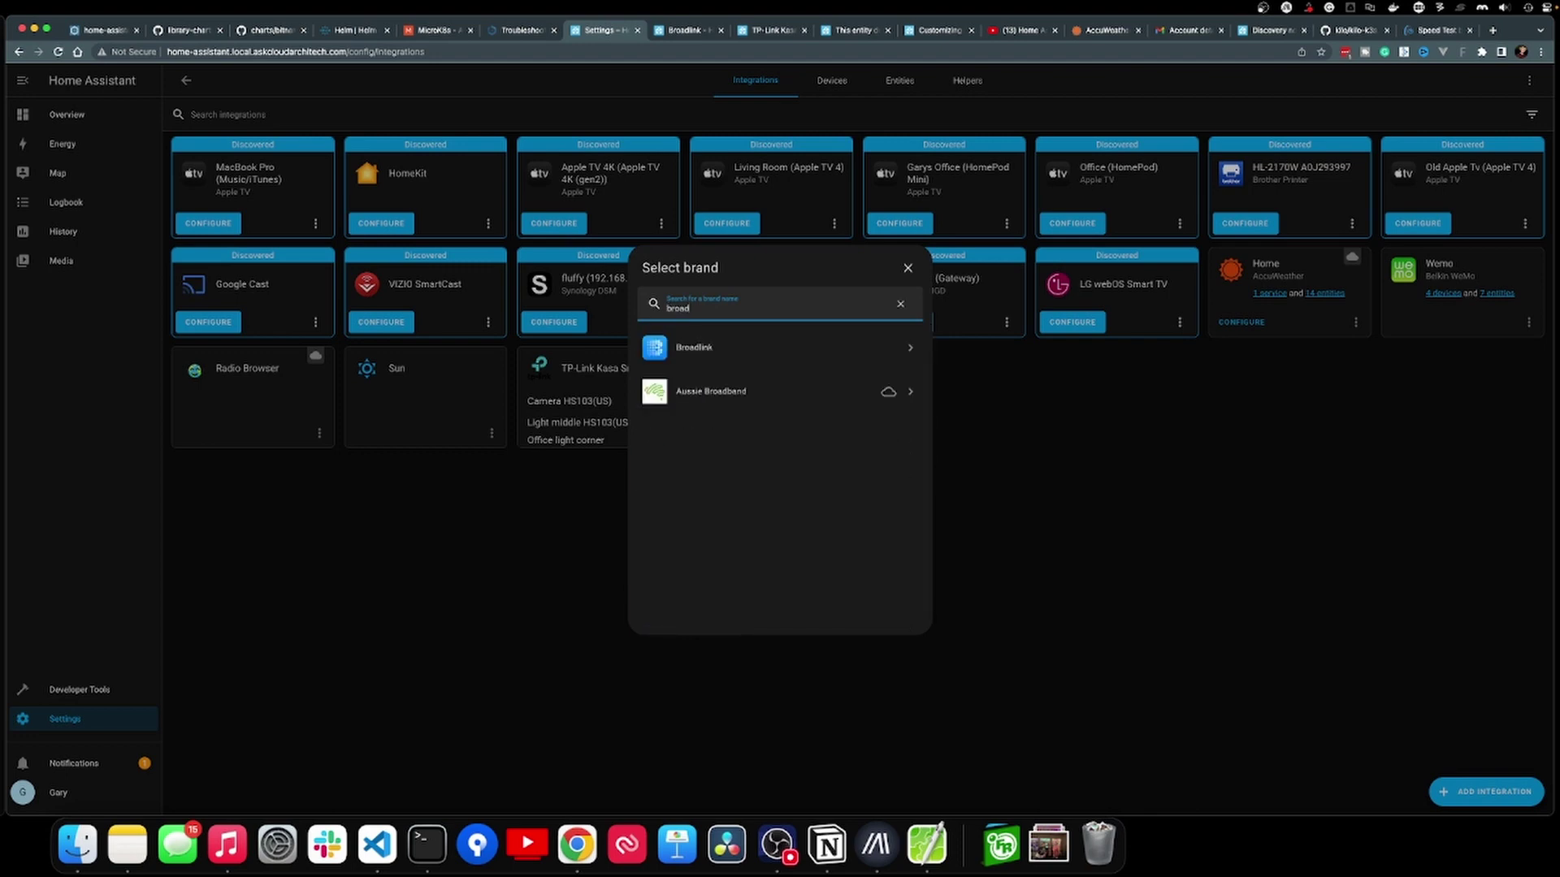
pyautogui.click(694, 349)
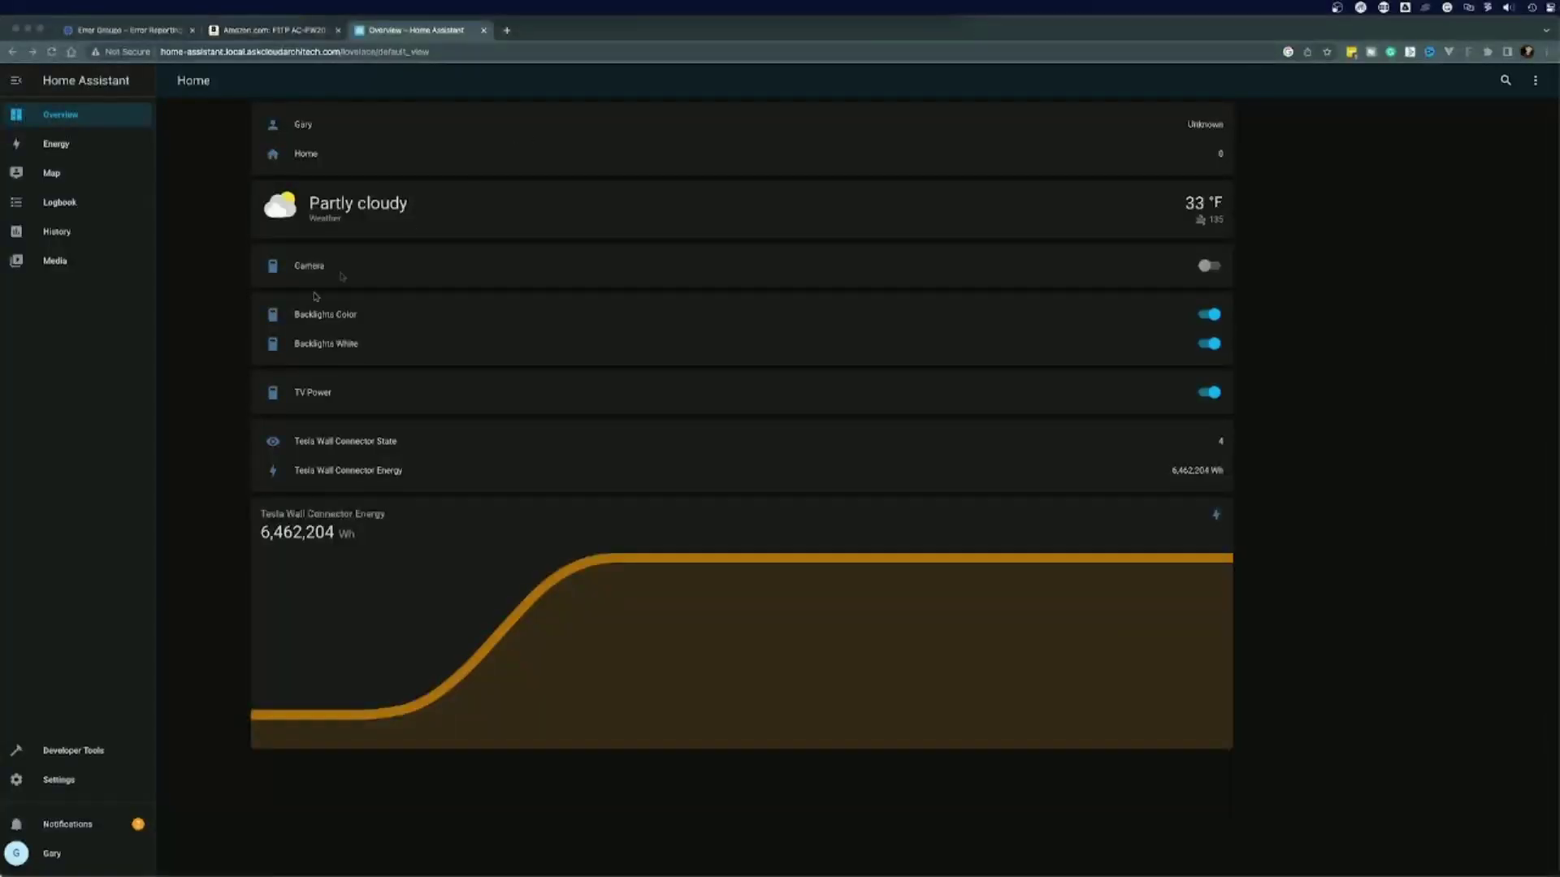
# Go to Settings > Integrations and start adding the TP-Link Kasa Smart integration
pyautogui.click(86, 752)
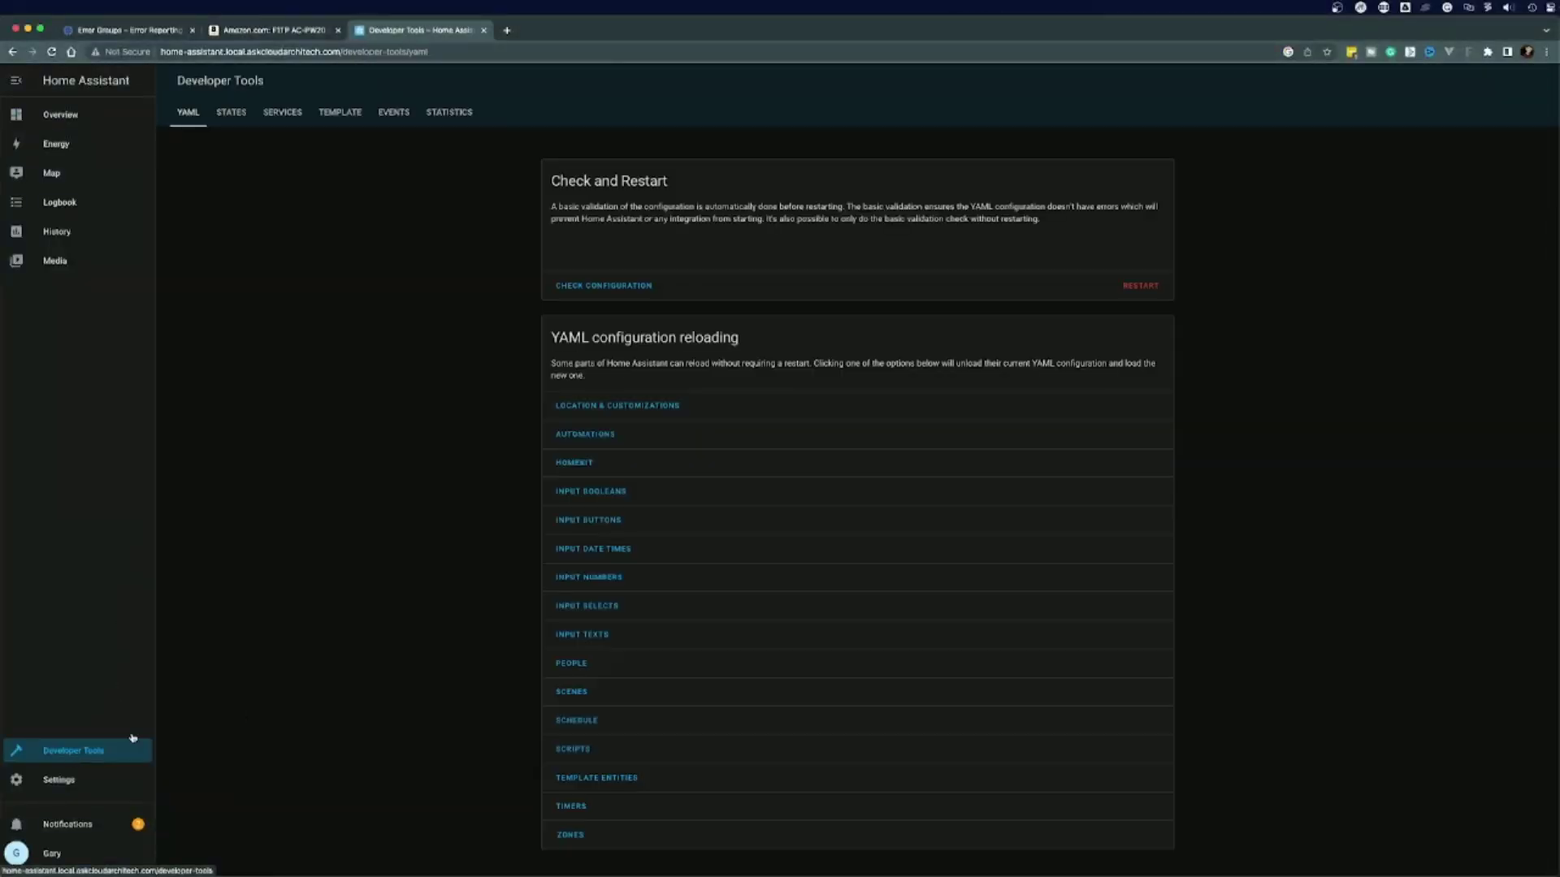
pyautogui.click(73, 780)
pyautogui.click(776, 178)
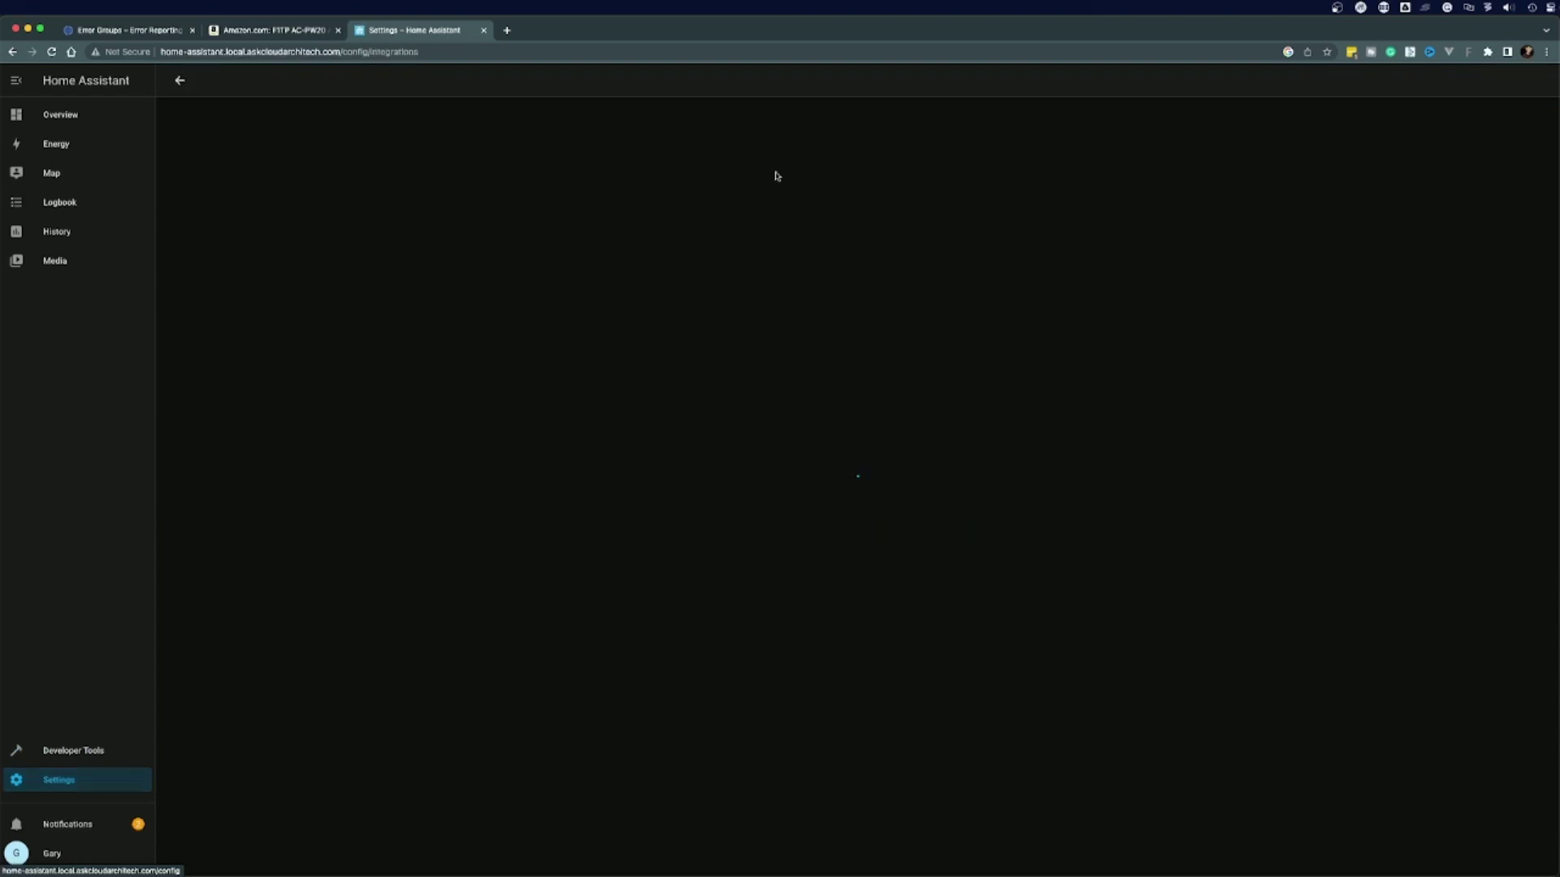
pyautogui.click(1493, 852)
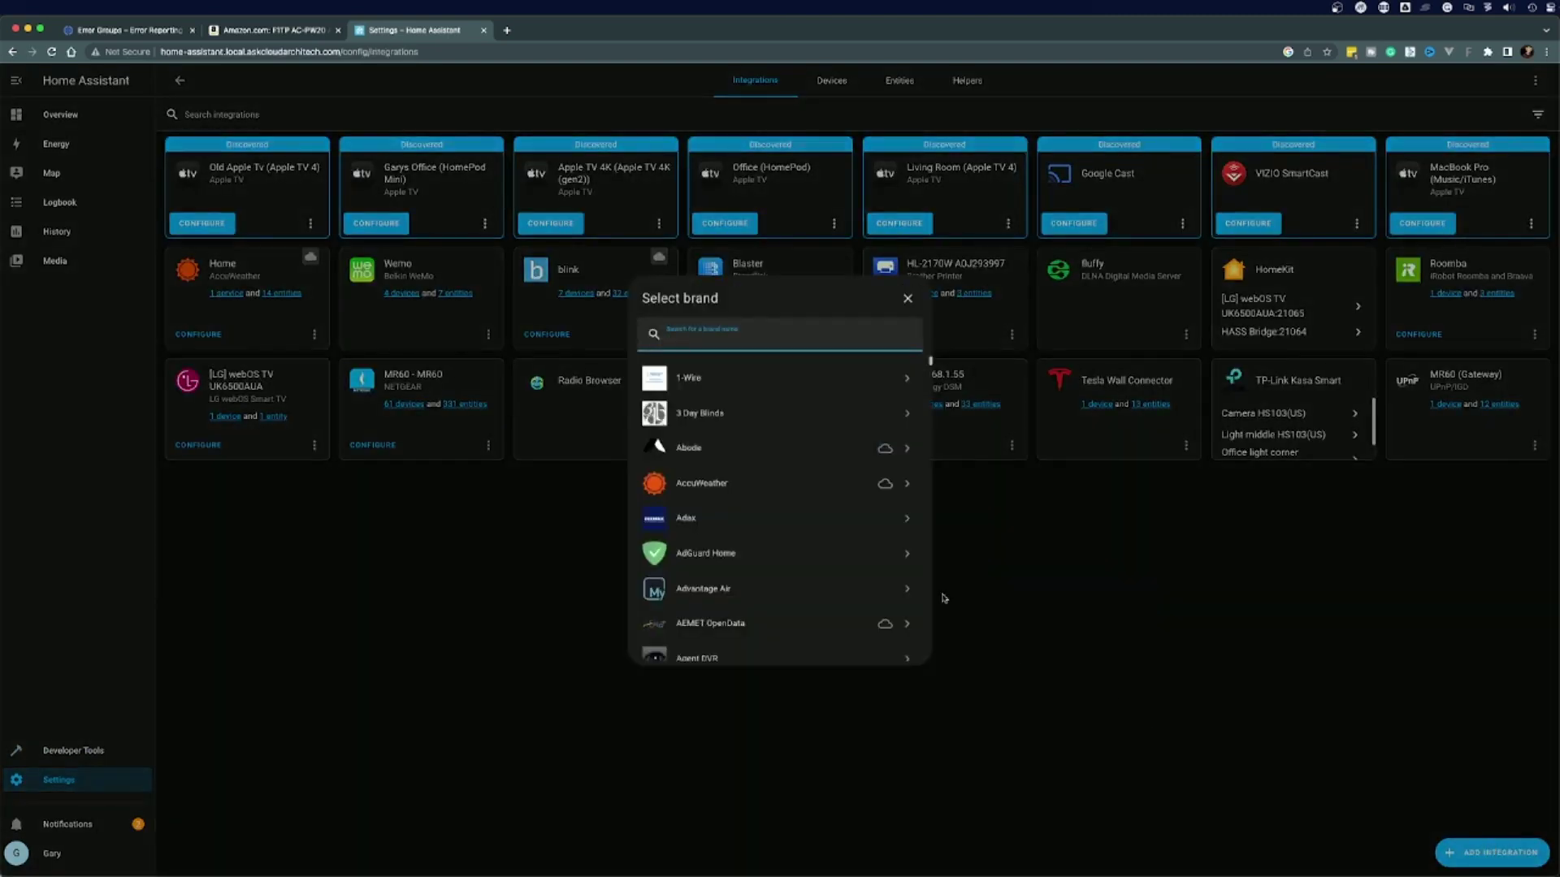
pyautogui.write('kasa')
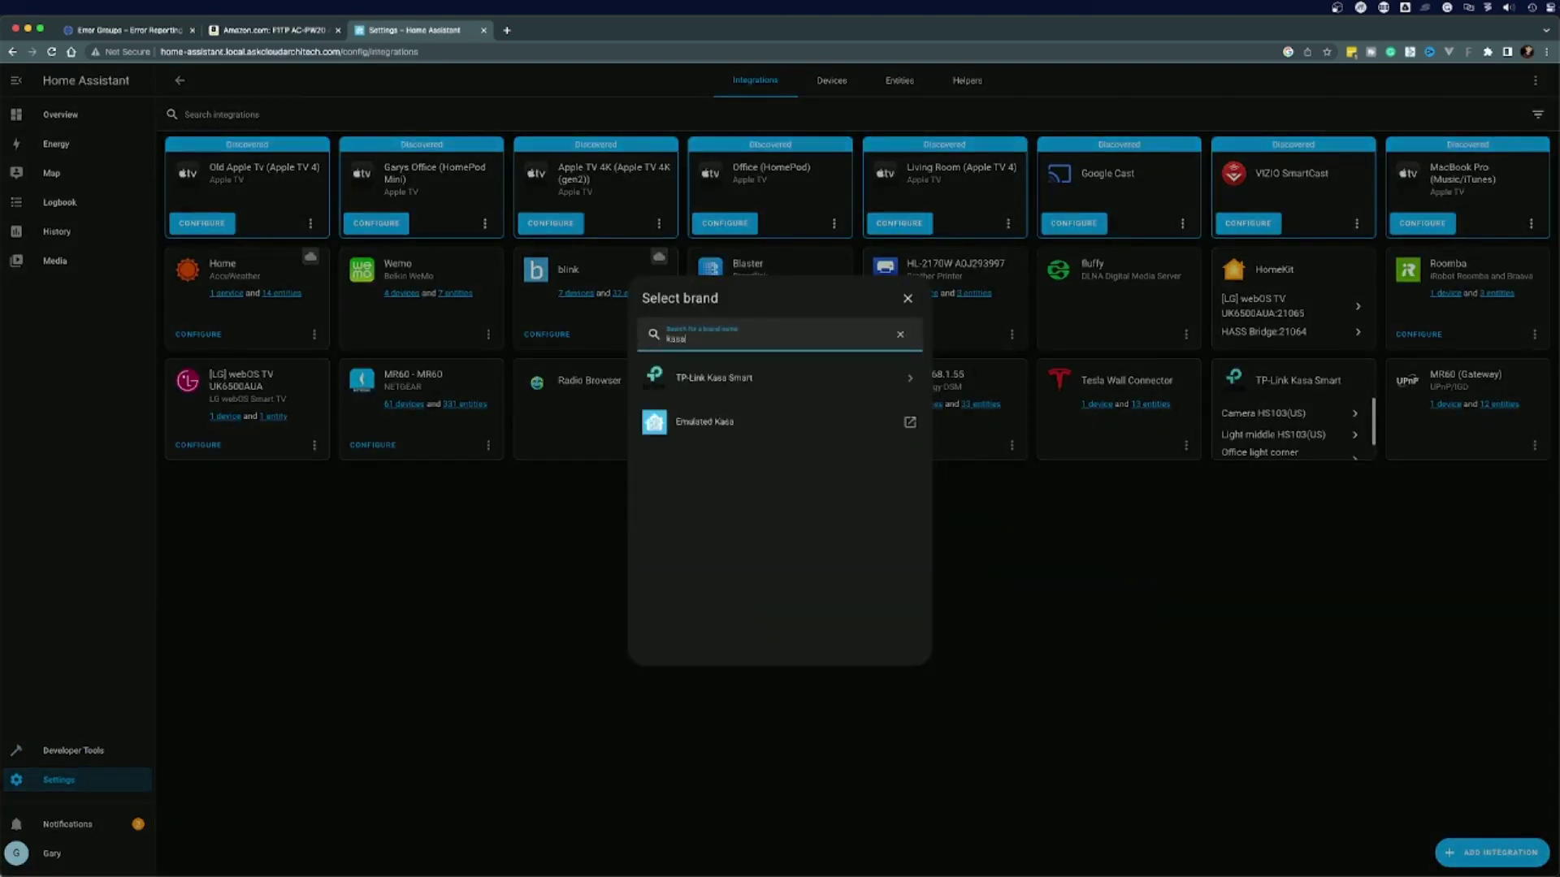
pyautogui.click(733, 393)
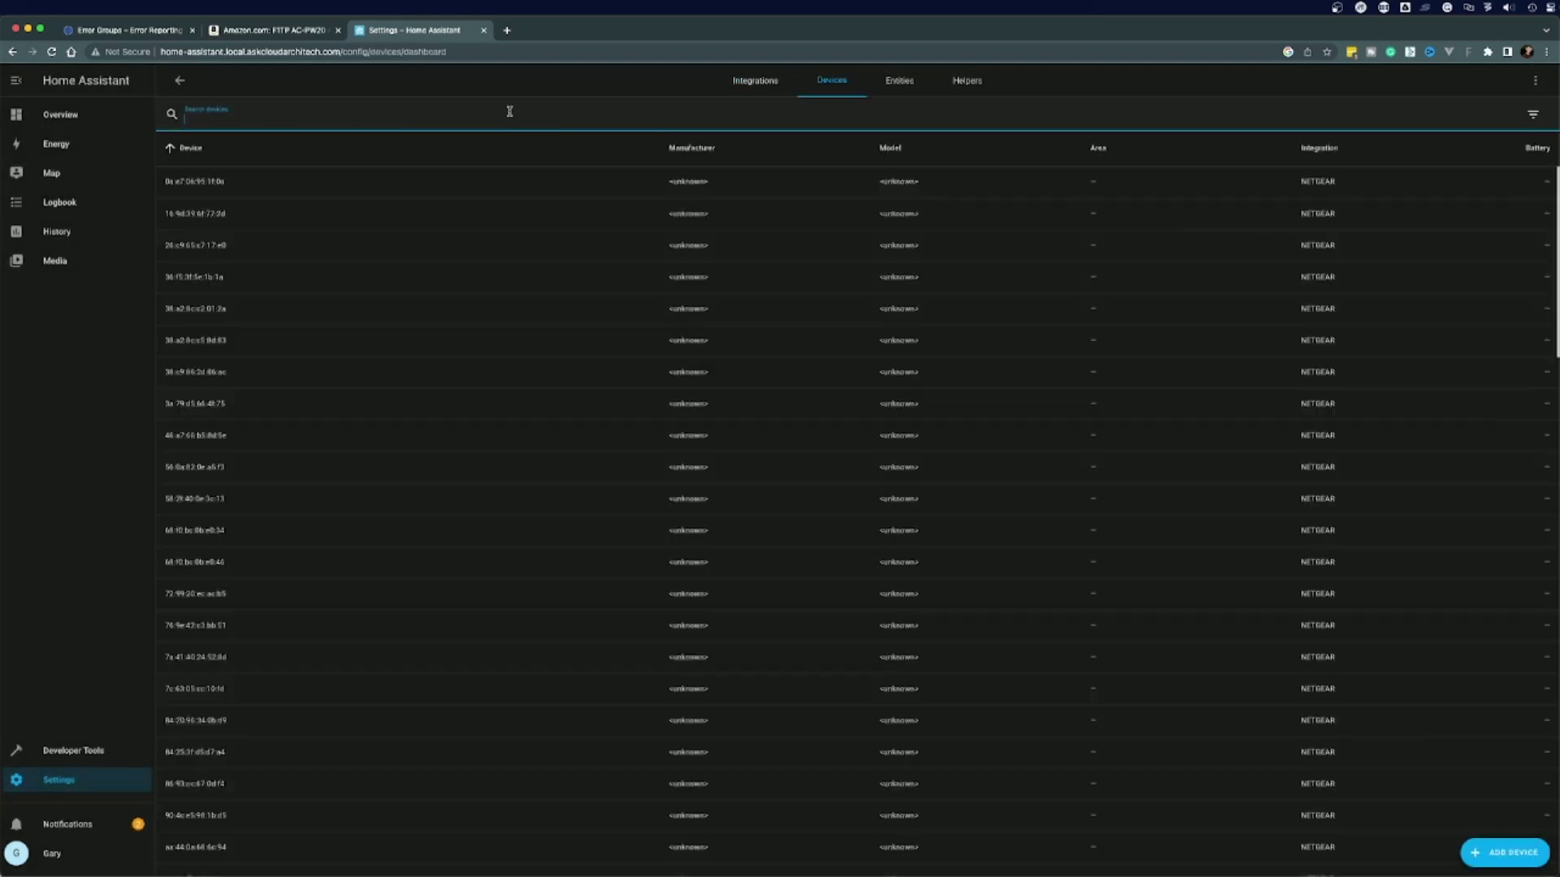
# Filter the devices list by entering 'kasa' in the search box
pyautogui.write('kasa')
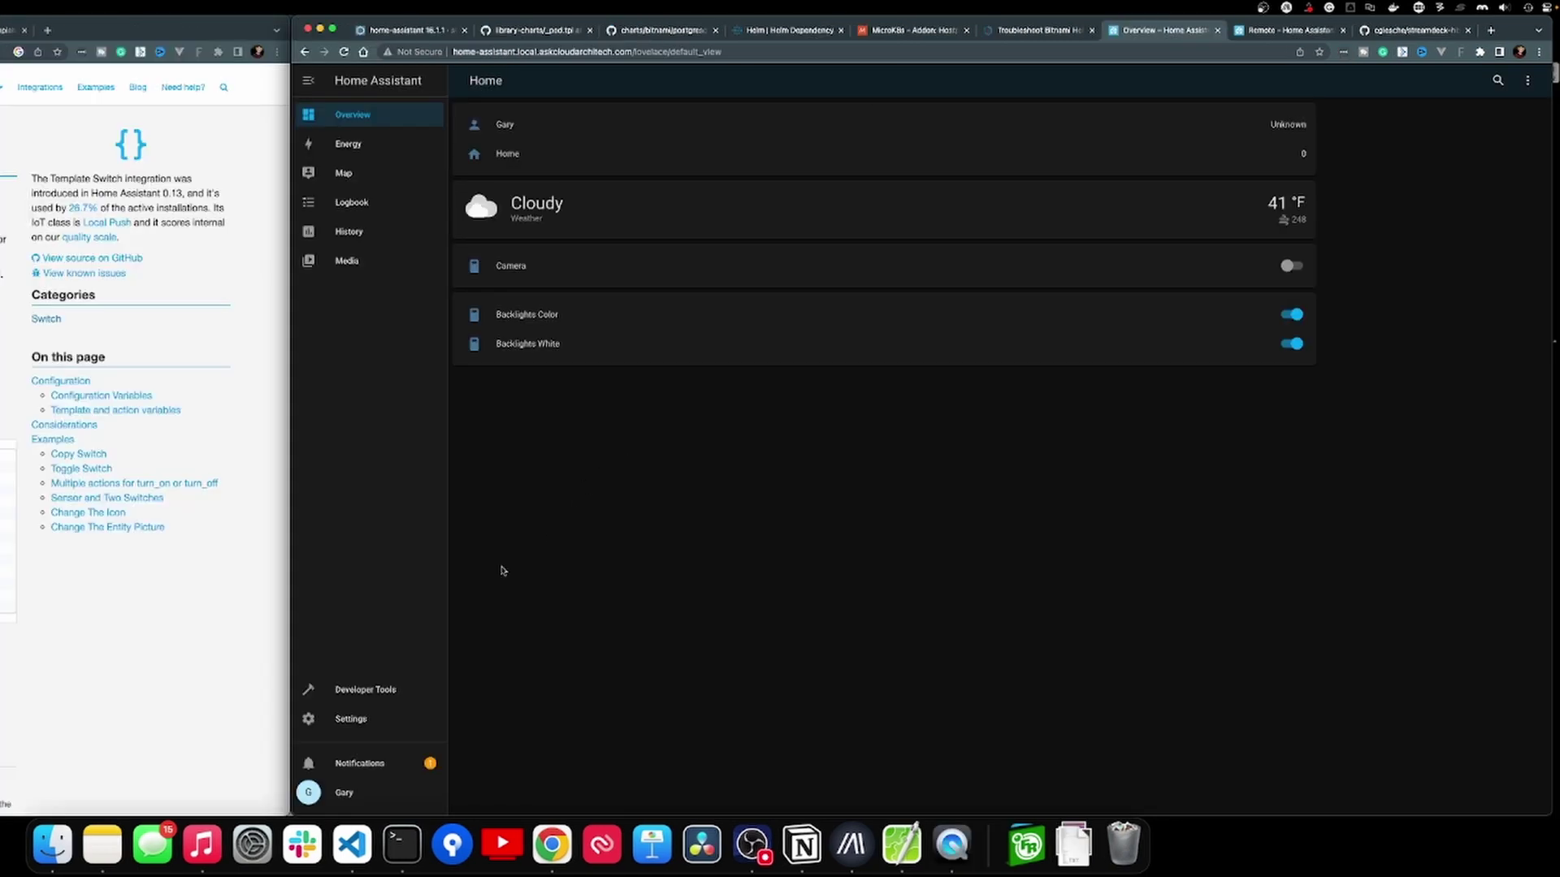
# In Developer Tools > Services, choose the Remote: Learn Command service
pyautogui.click(373, 690)
pyautogui.click(713, 199)
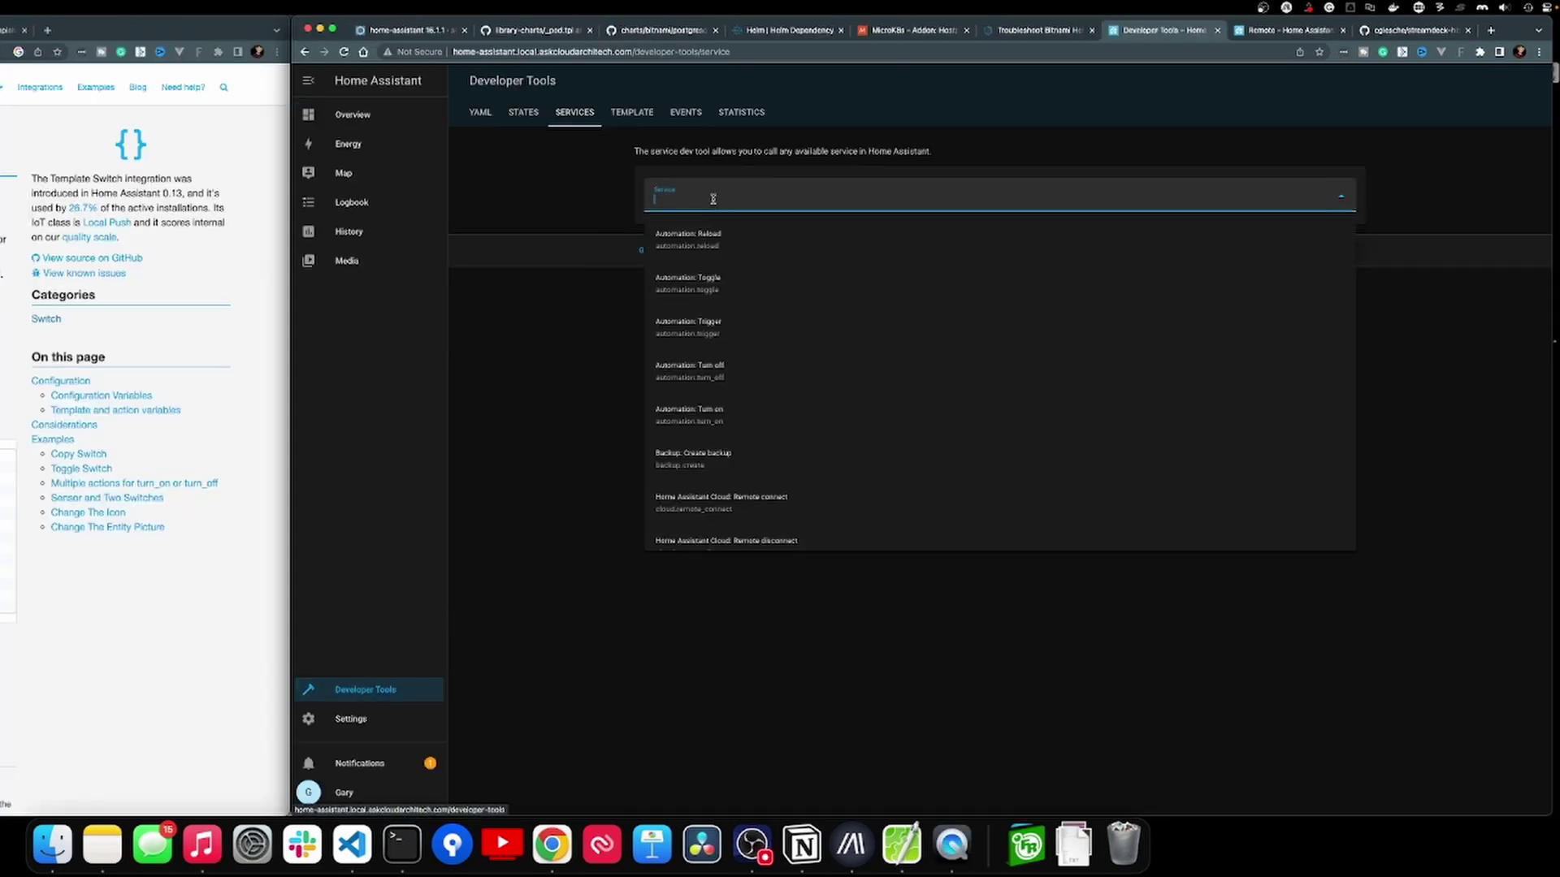
pyautogui.write('re')
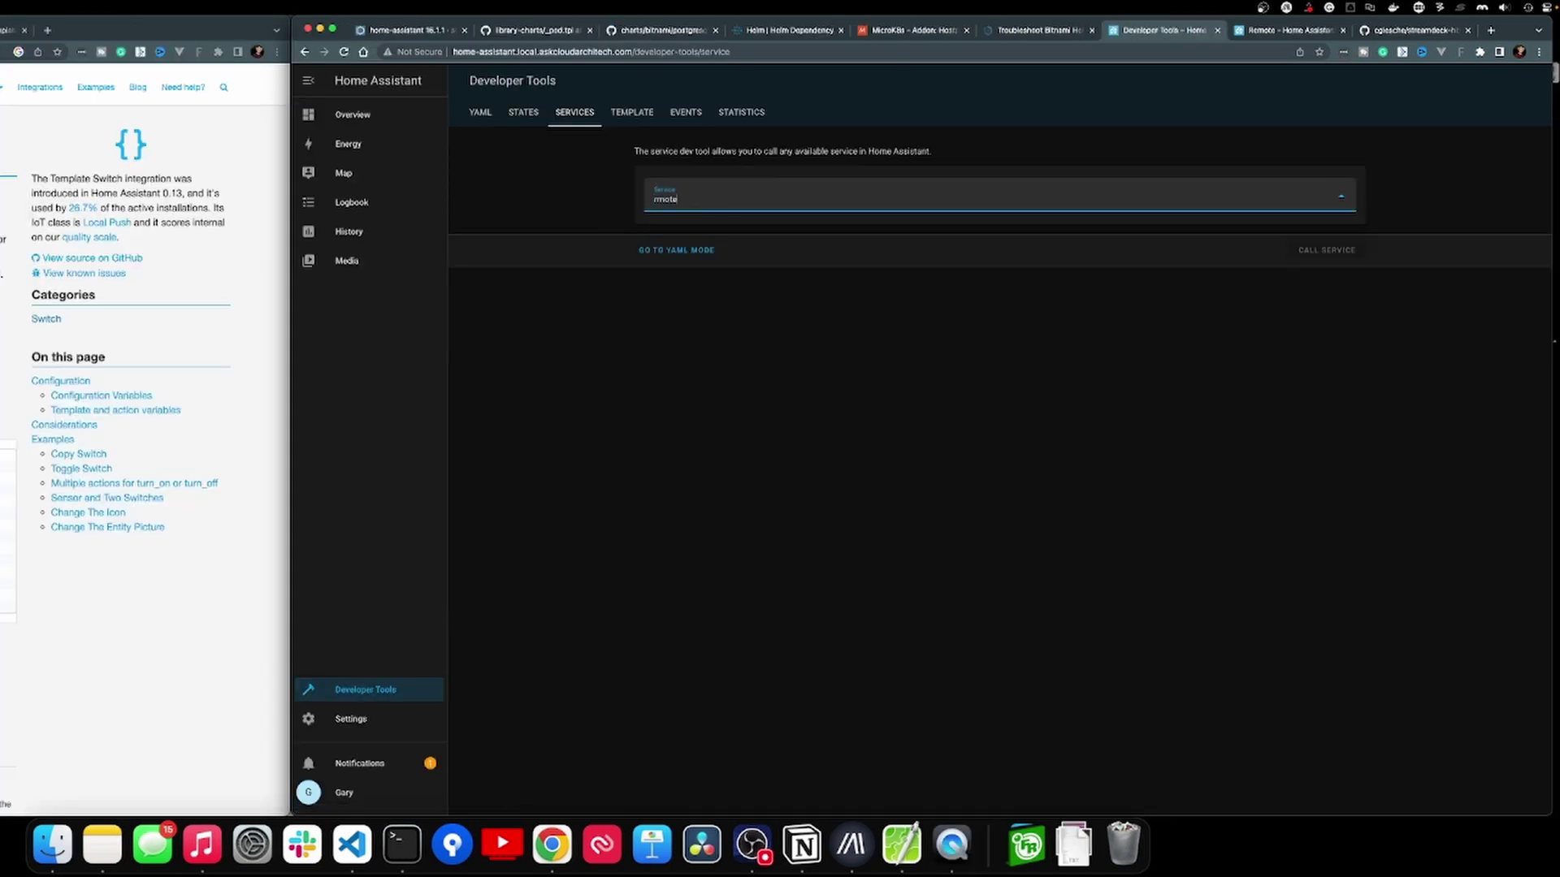
pyautogui.write('mote')
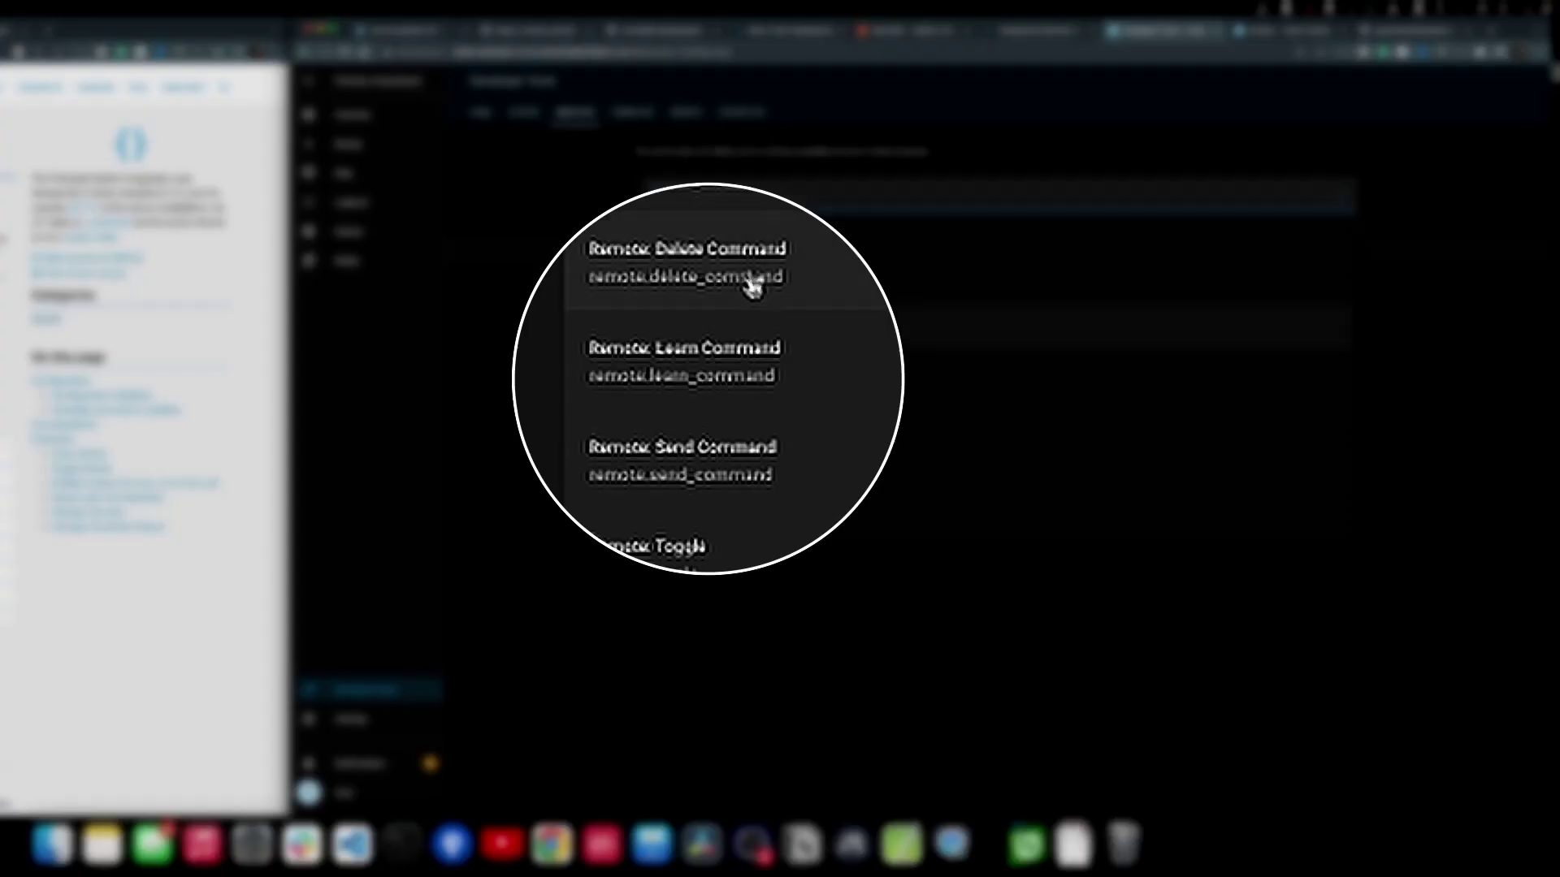
pyautogui.click(706, 374)
# Target office, Blaster and Blaster Remote, enter device TV and command Power, then view as YAML
pyautogui.click(1043, 275)
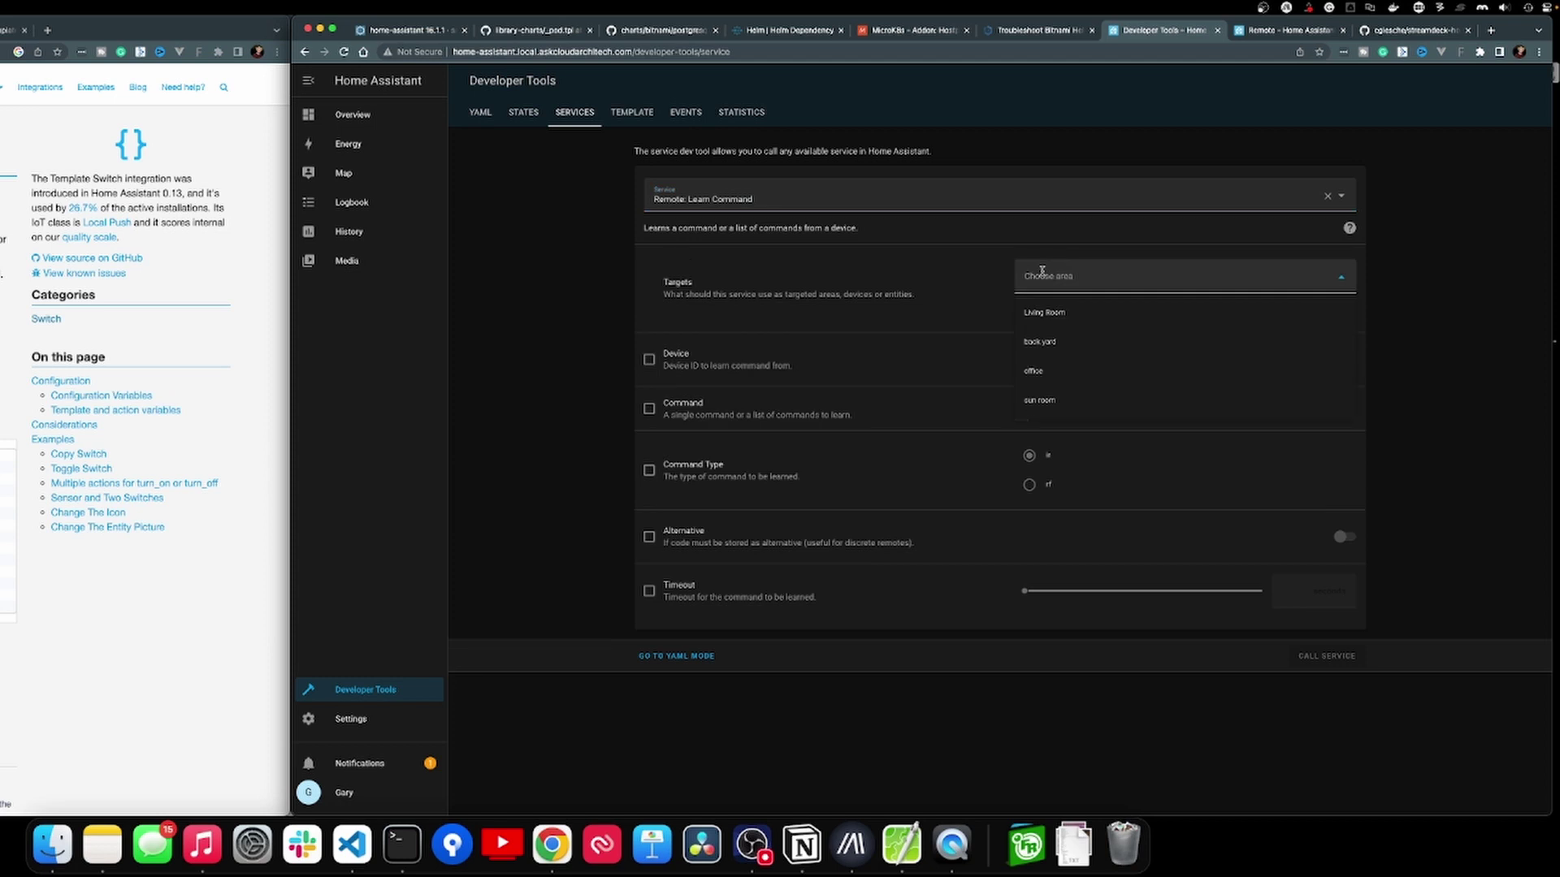
pyautogui.click(1043, 370)
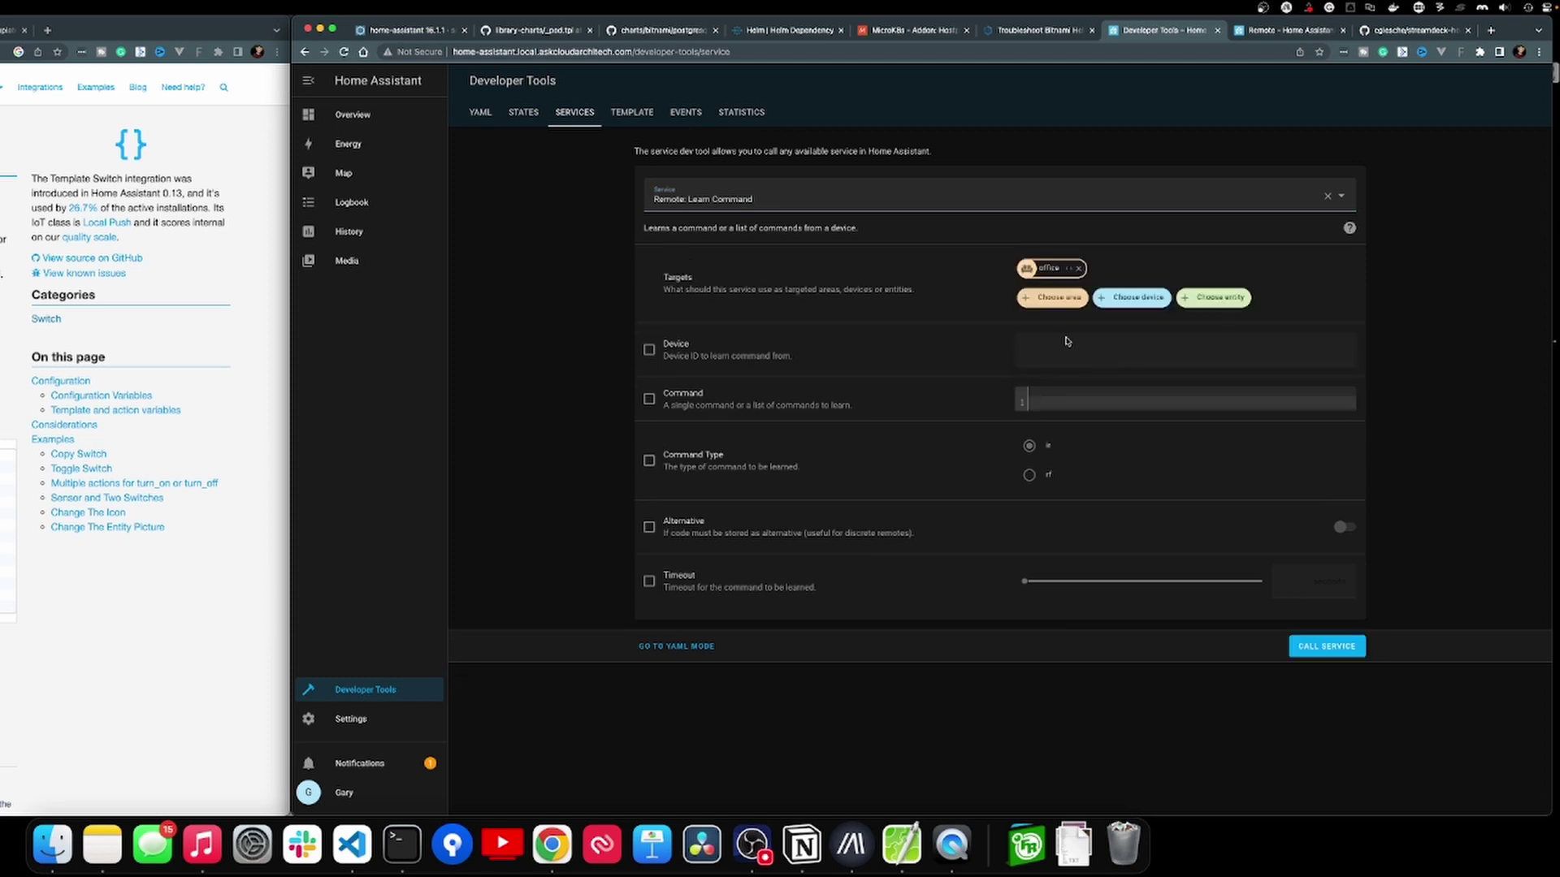
pyautogui.click(1127, 299)
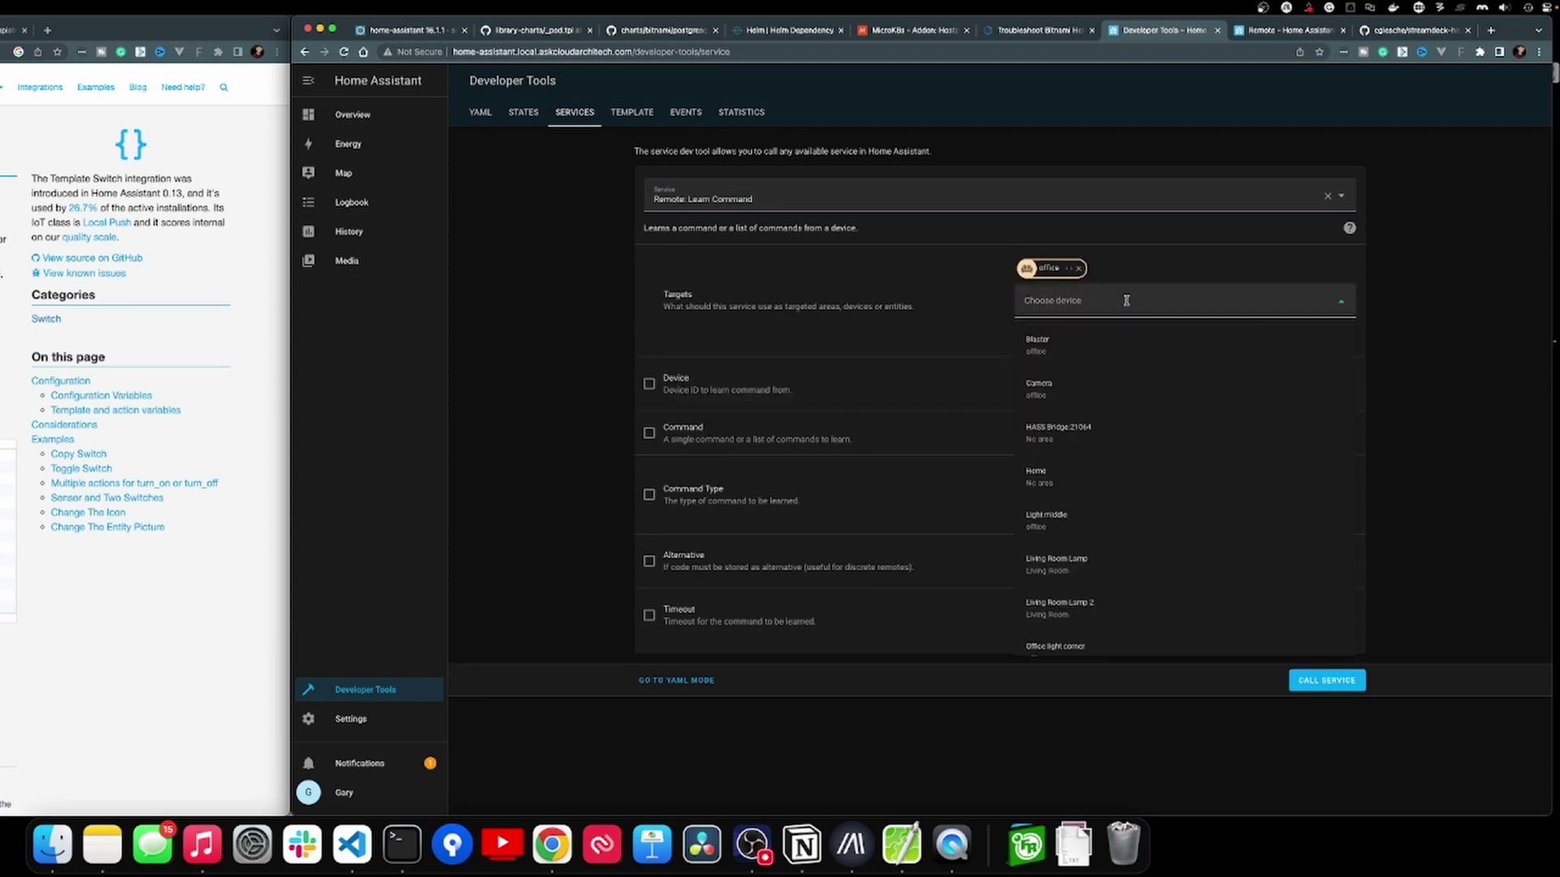
pyautogui.click(1068, 357)
pyautogui.click(1199, 303)
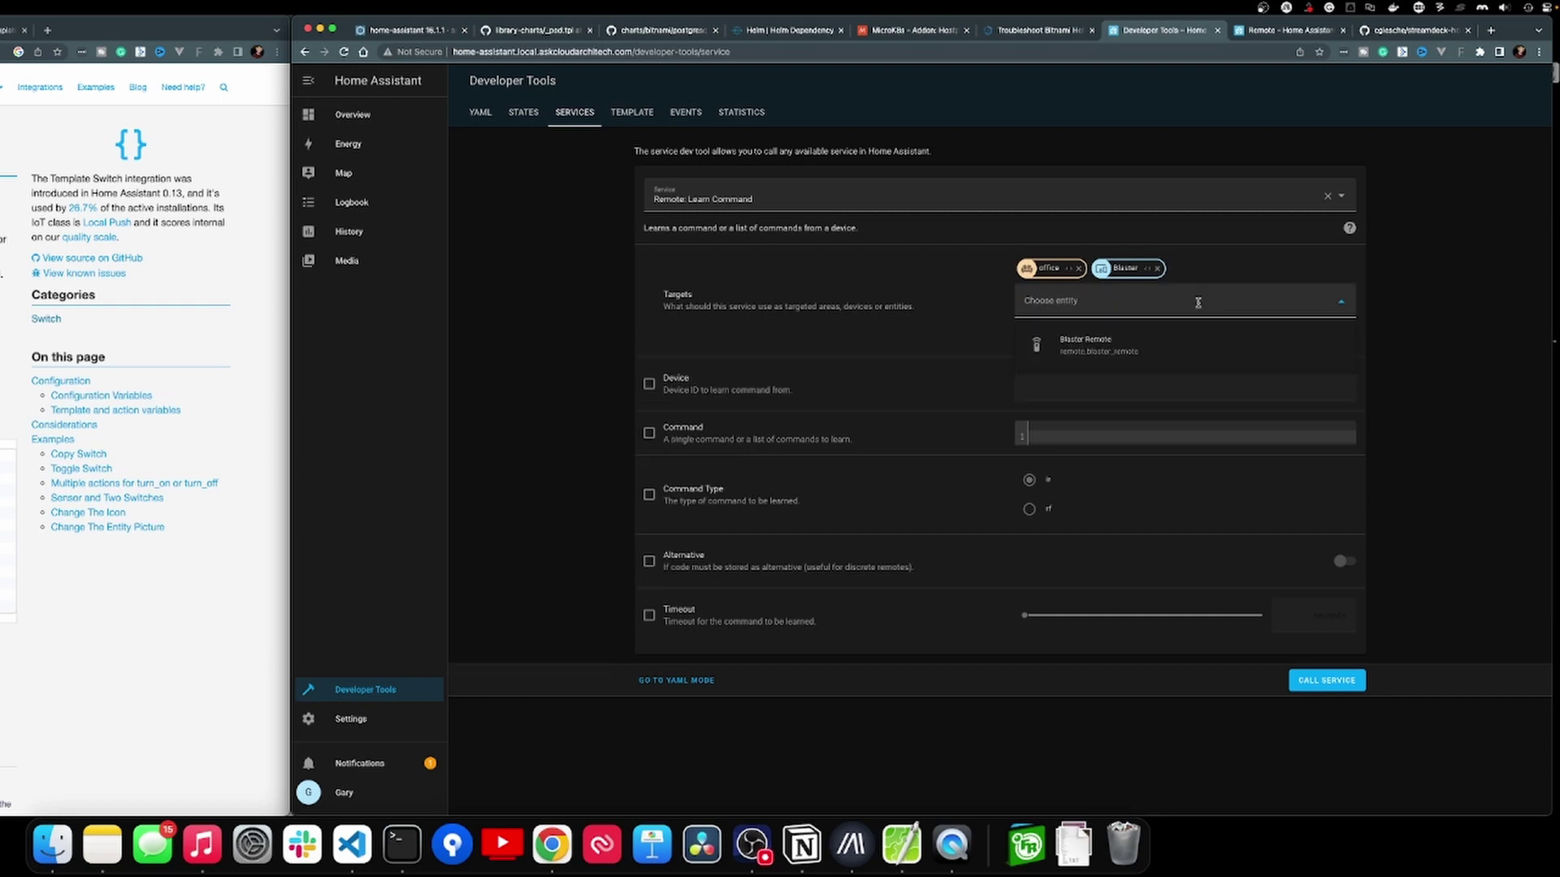
pyautogui.click(1104, 346)
pyautogui.click(1046, 349)
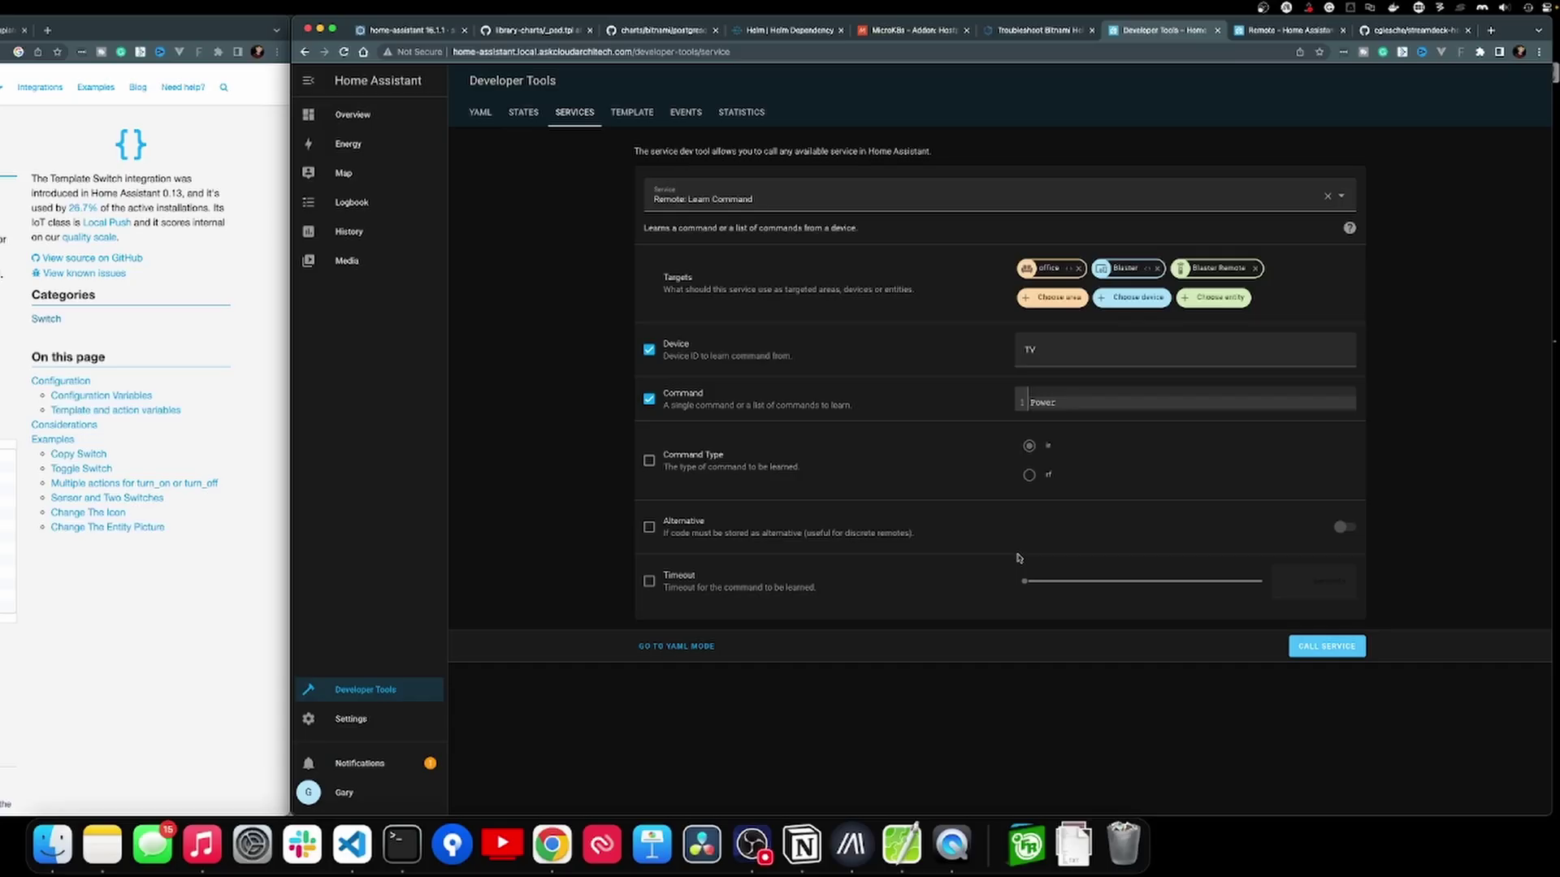
pyautogui.click(697, 646)
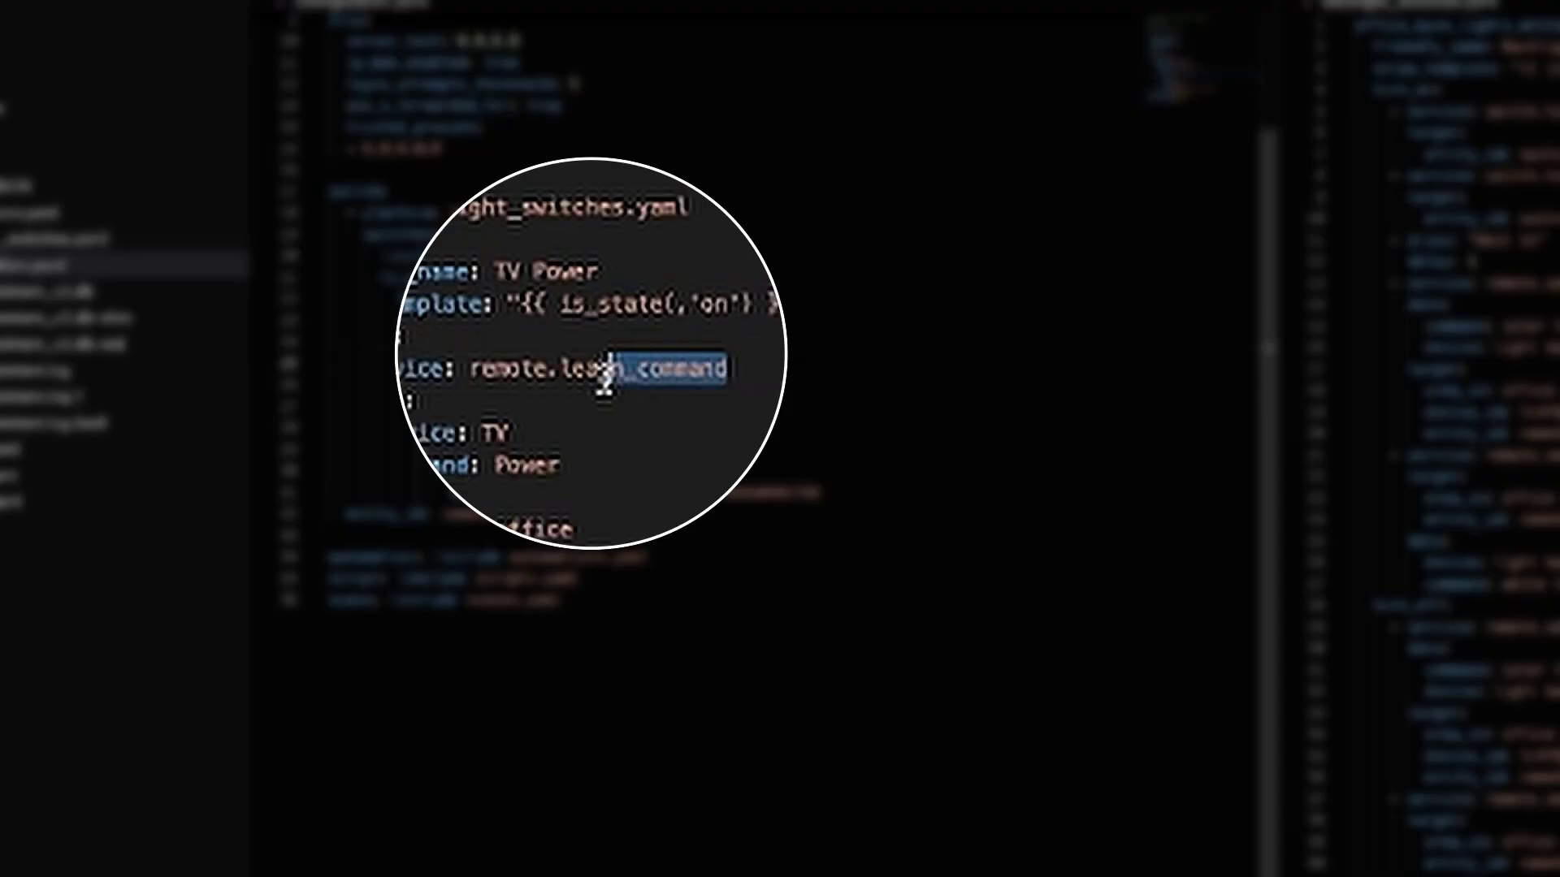
# Overwrite 'learn_command' with 'send_command' in the remote service line
pyautogui.moveTo(602, 376); pyautogui.dragTo(574, 378)
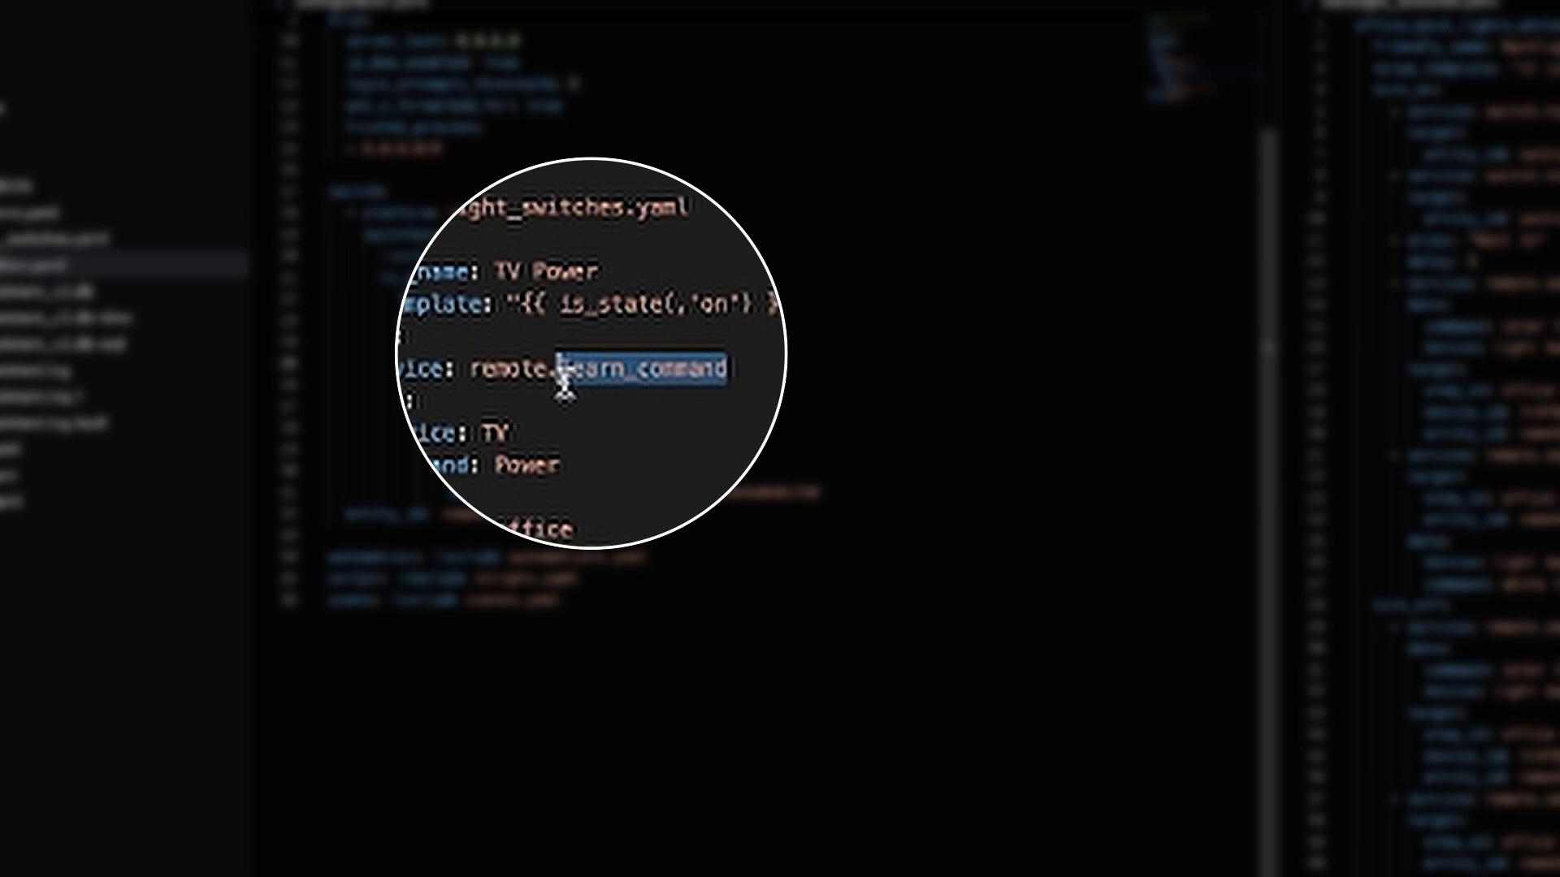
pyautogui.write('s')
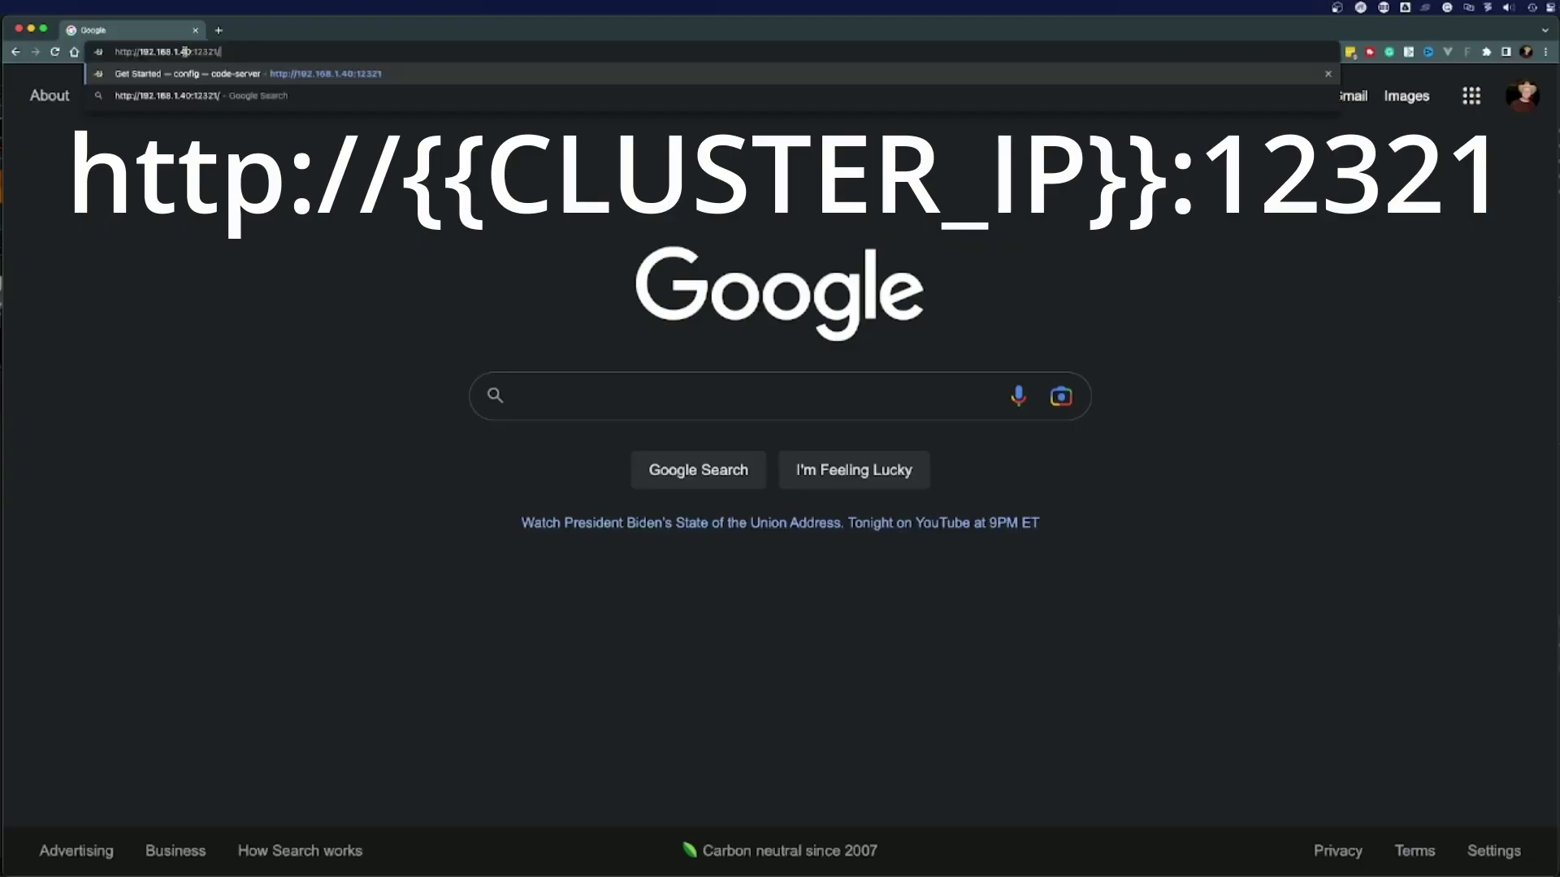
# Load the code-server address at the cluster IP on port 12321
pyautogui.press('Return')
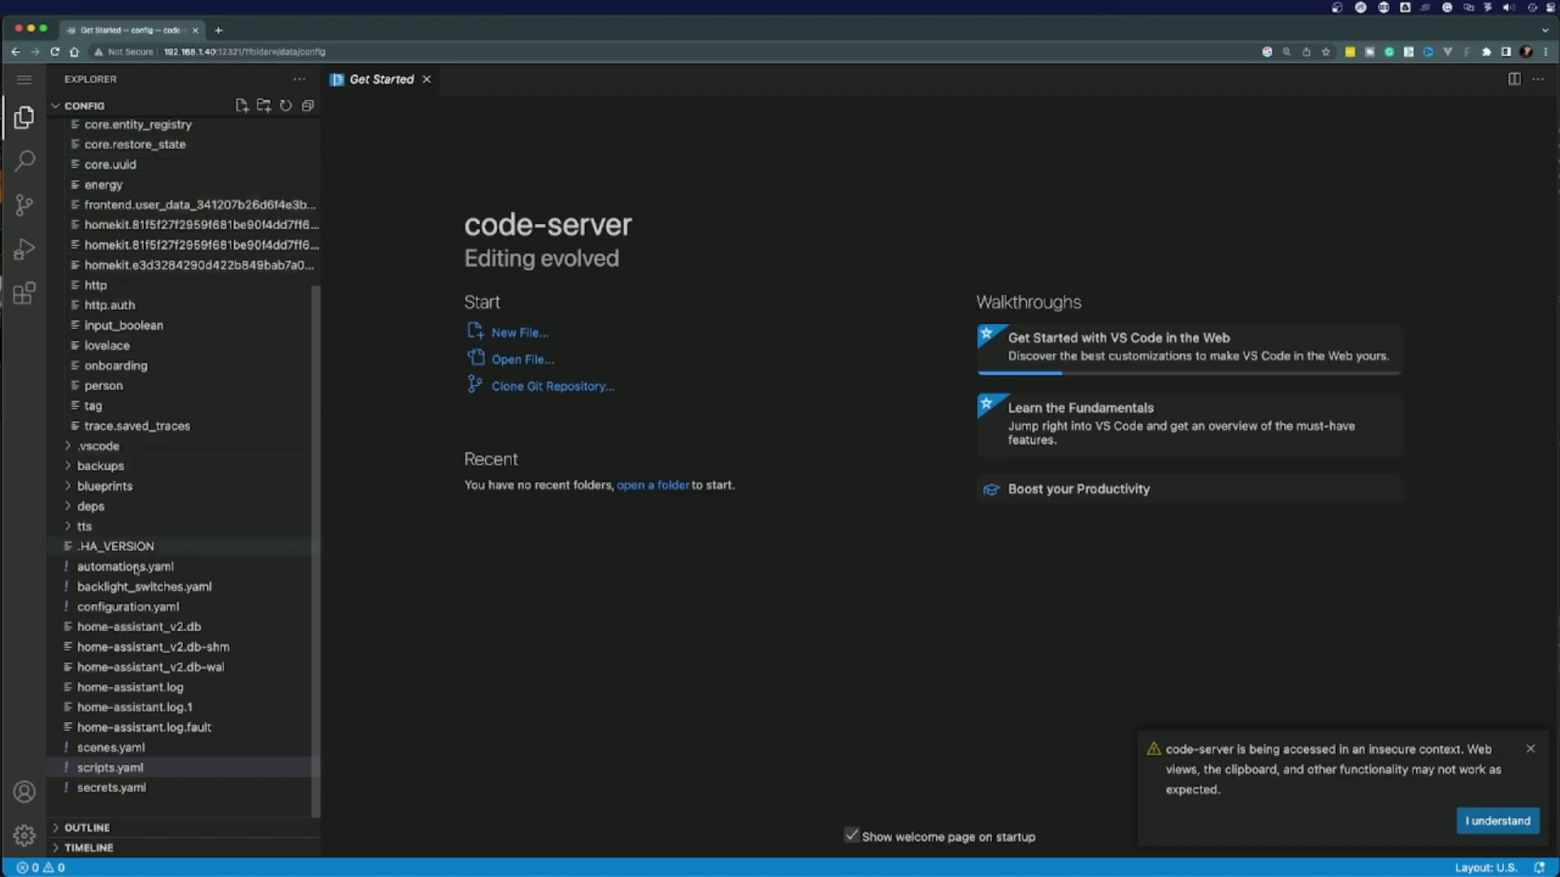
# Open scripts.yaml and place the cursor on the empty line at its end
pyautogui.doubleClick(119, 768)
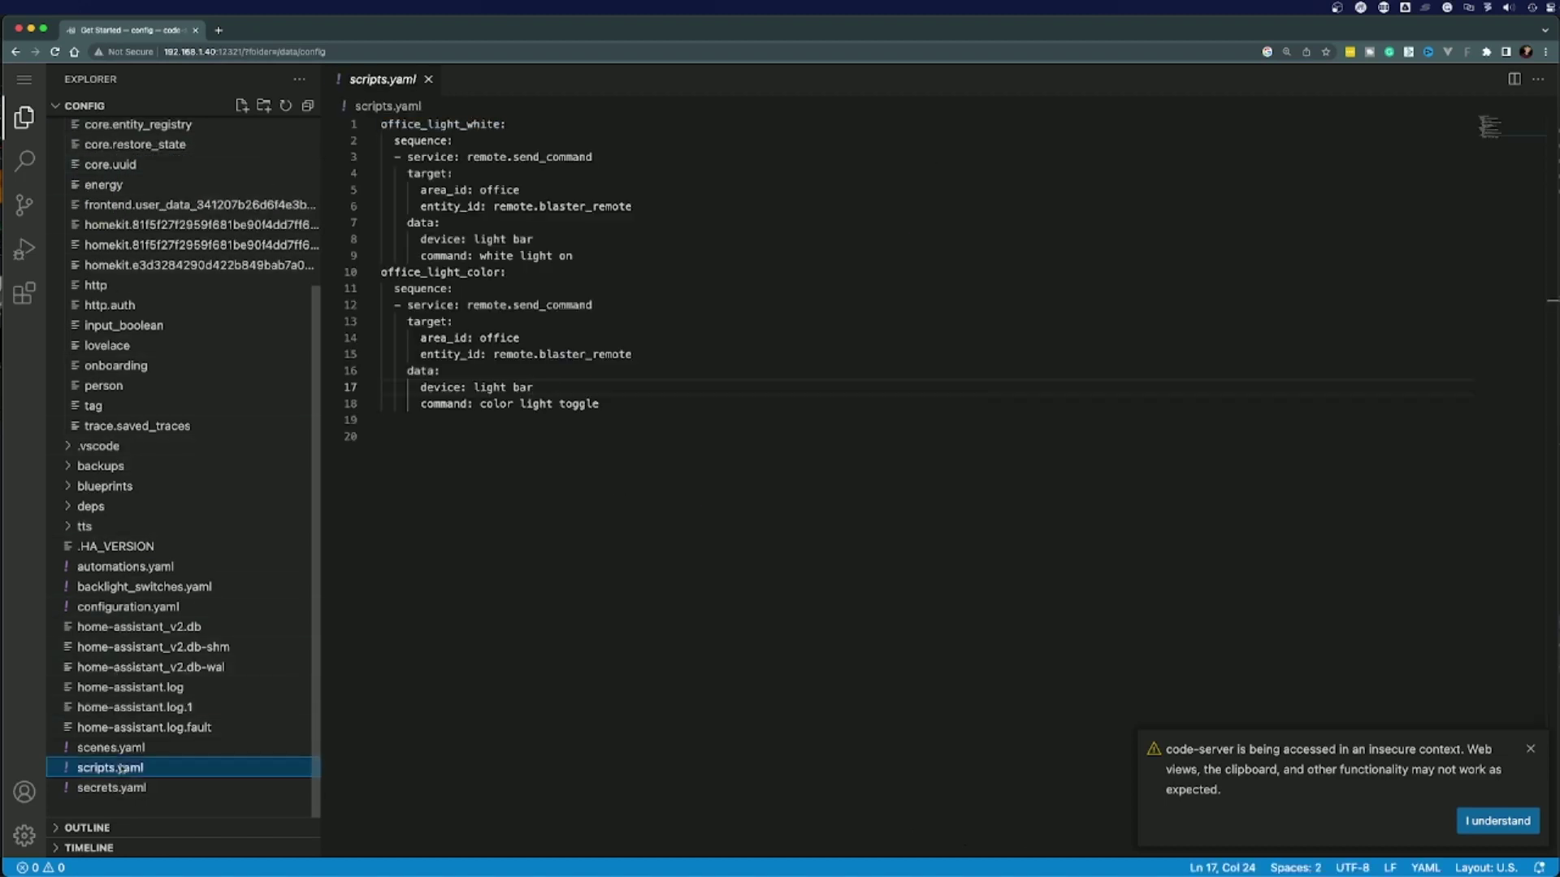
pyautogui.click(690, 518)
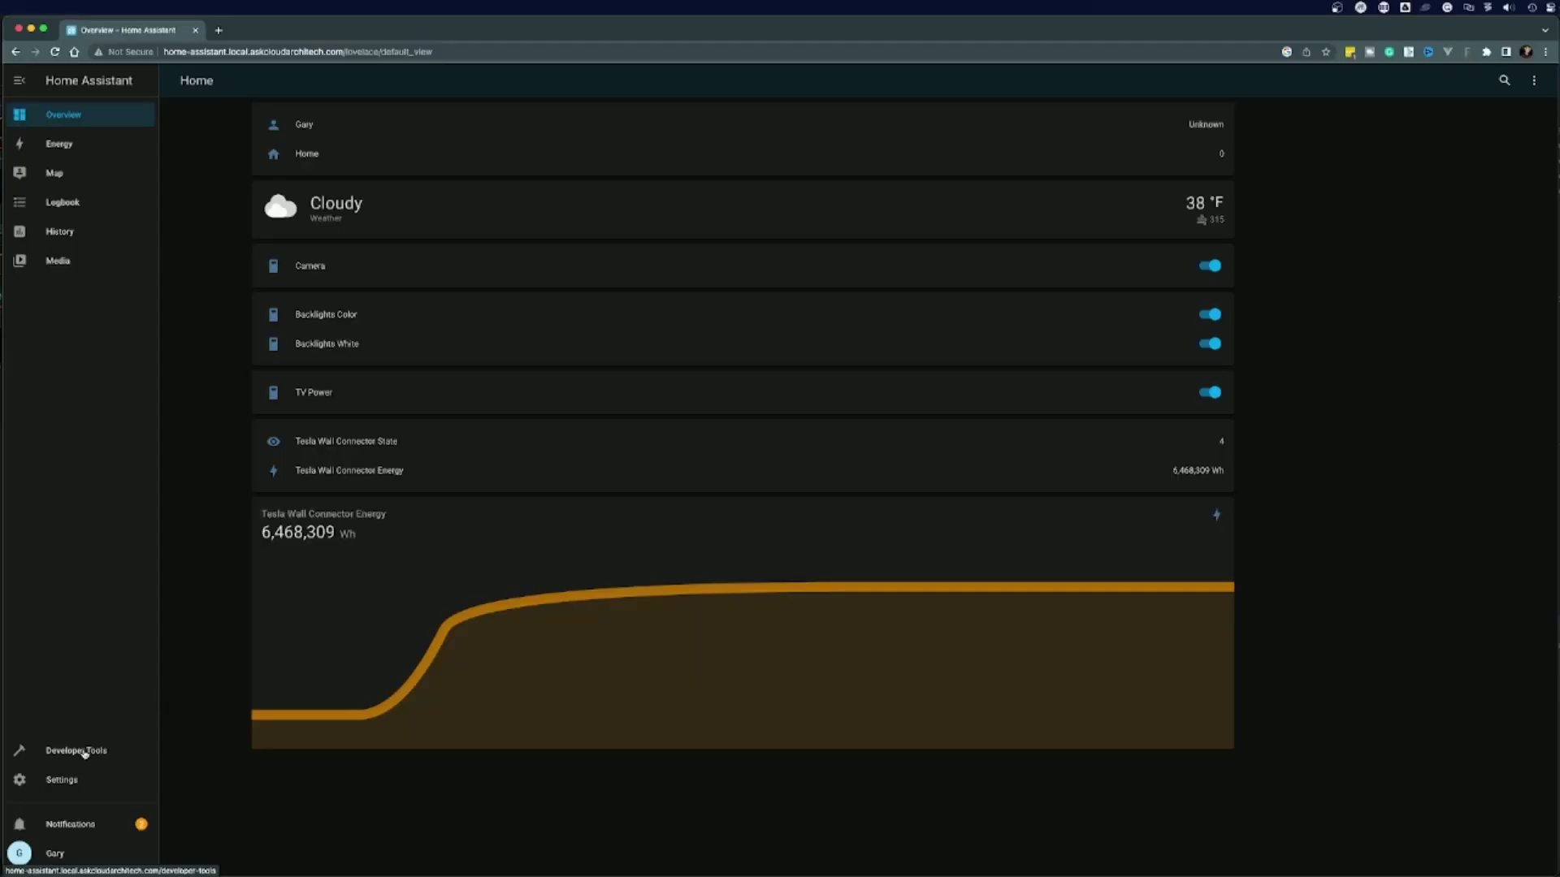
# From Settings > Automations & Scenes > Scripts, run office_light_white, then office_light_color
pyautogui.click(78, 752)
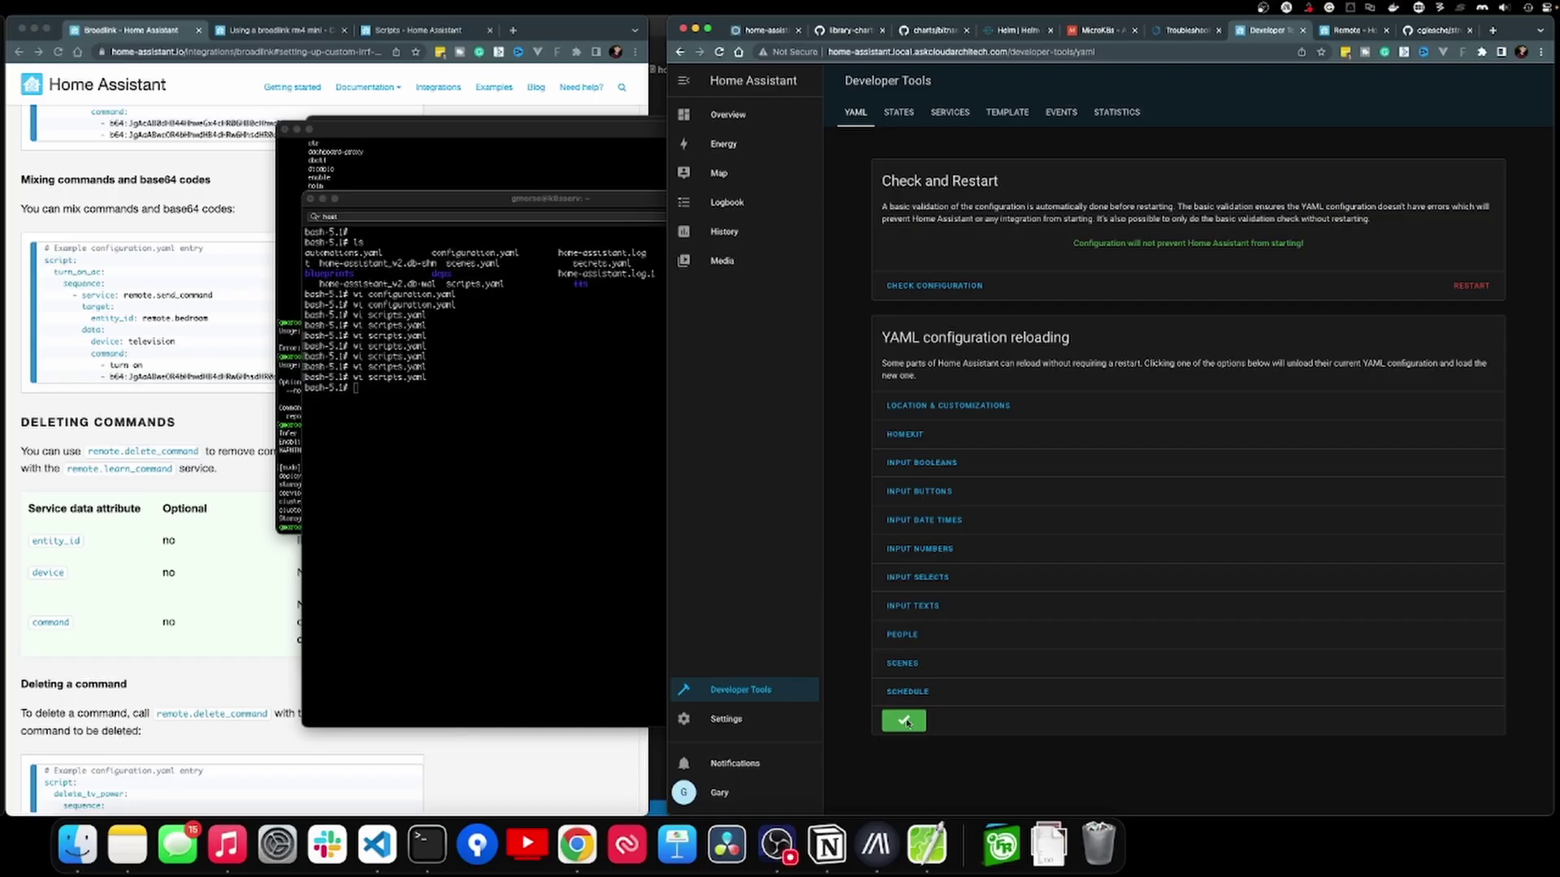
pyautogui.click(731, 719)
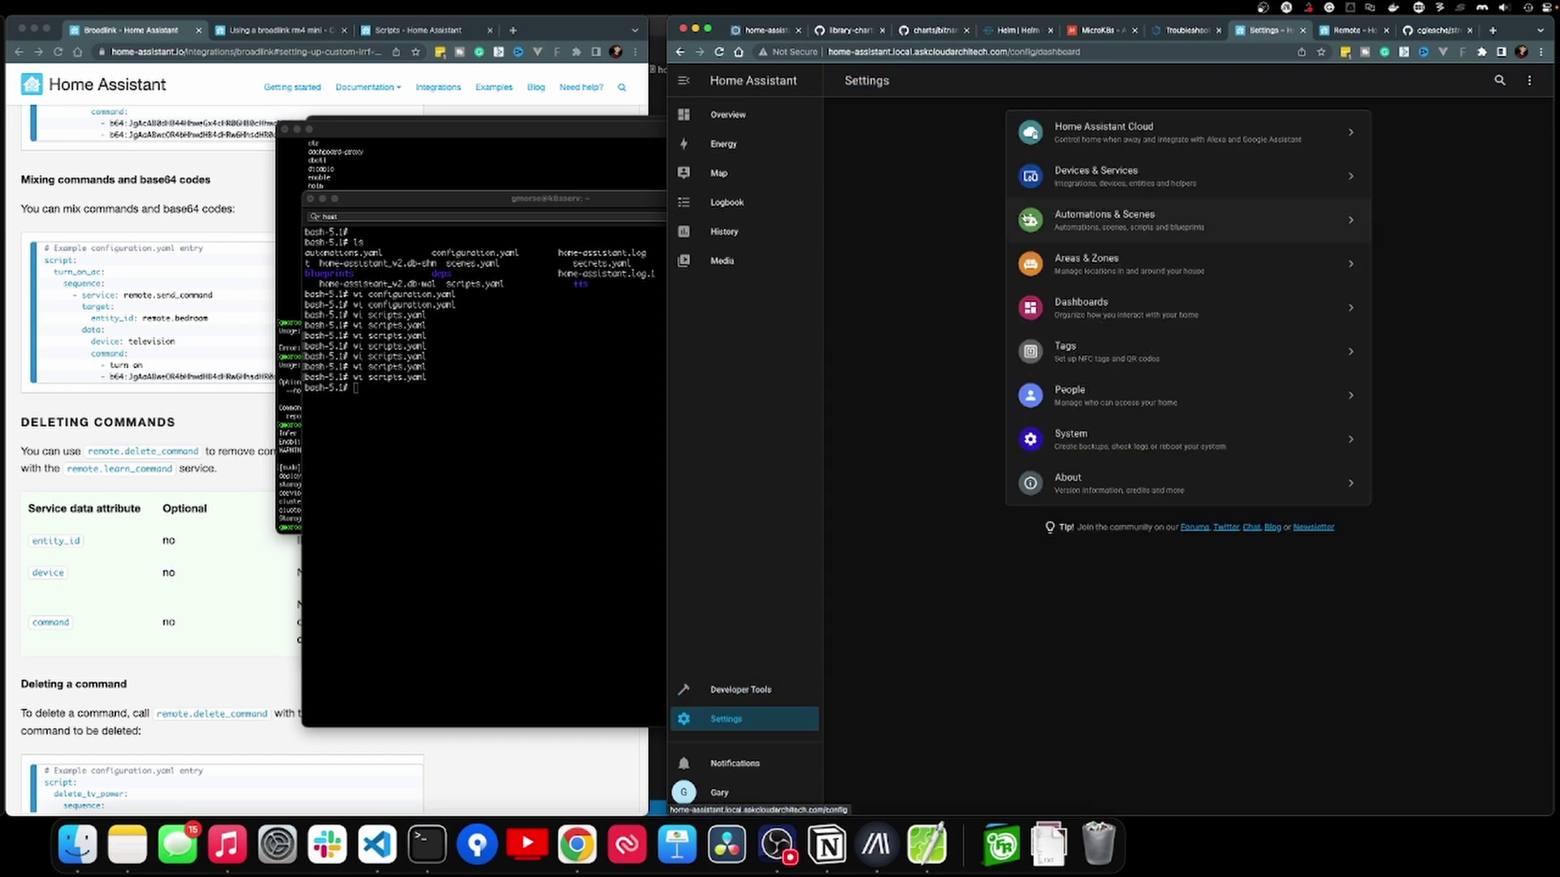
pyautogui.click(1101, 221)
pyautogui.click(1221, 87)
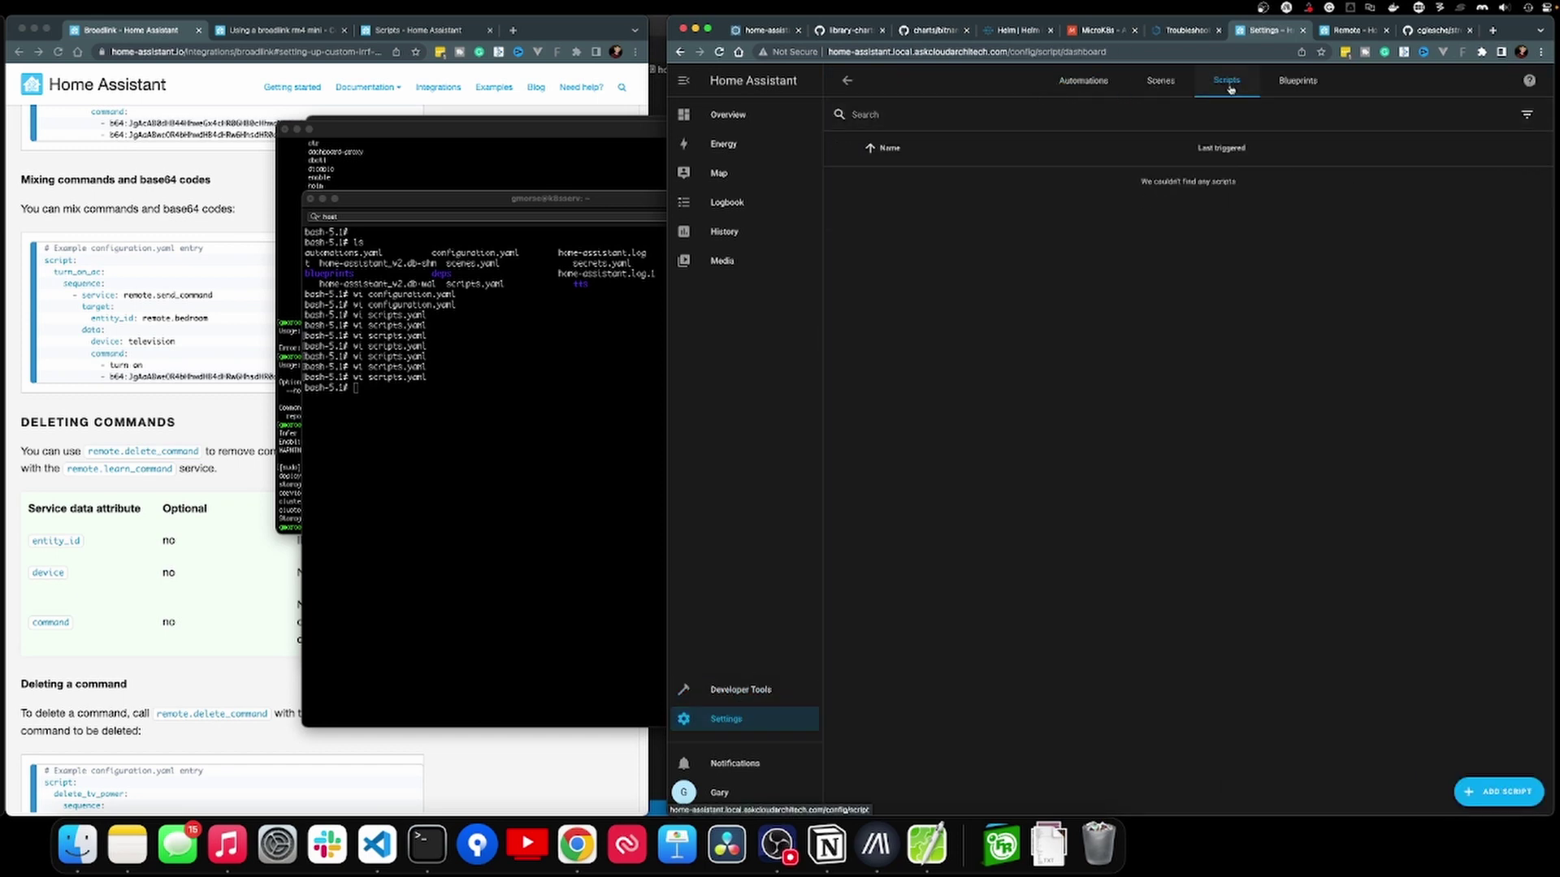
pyautogui.click(1527, 215)
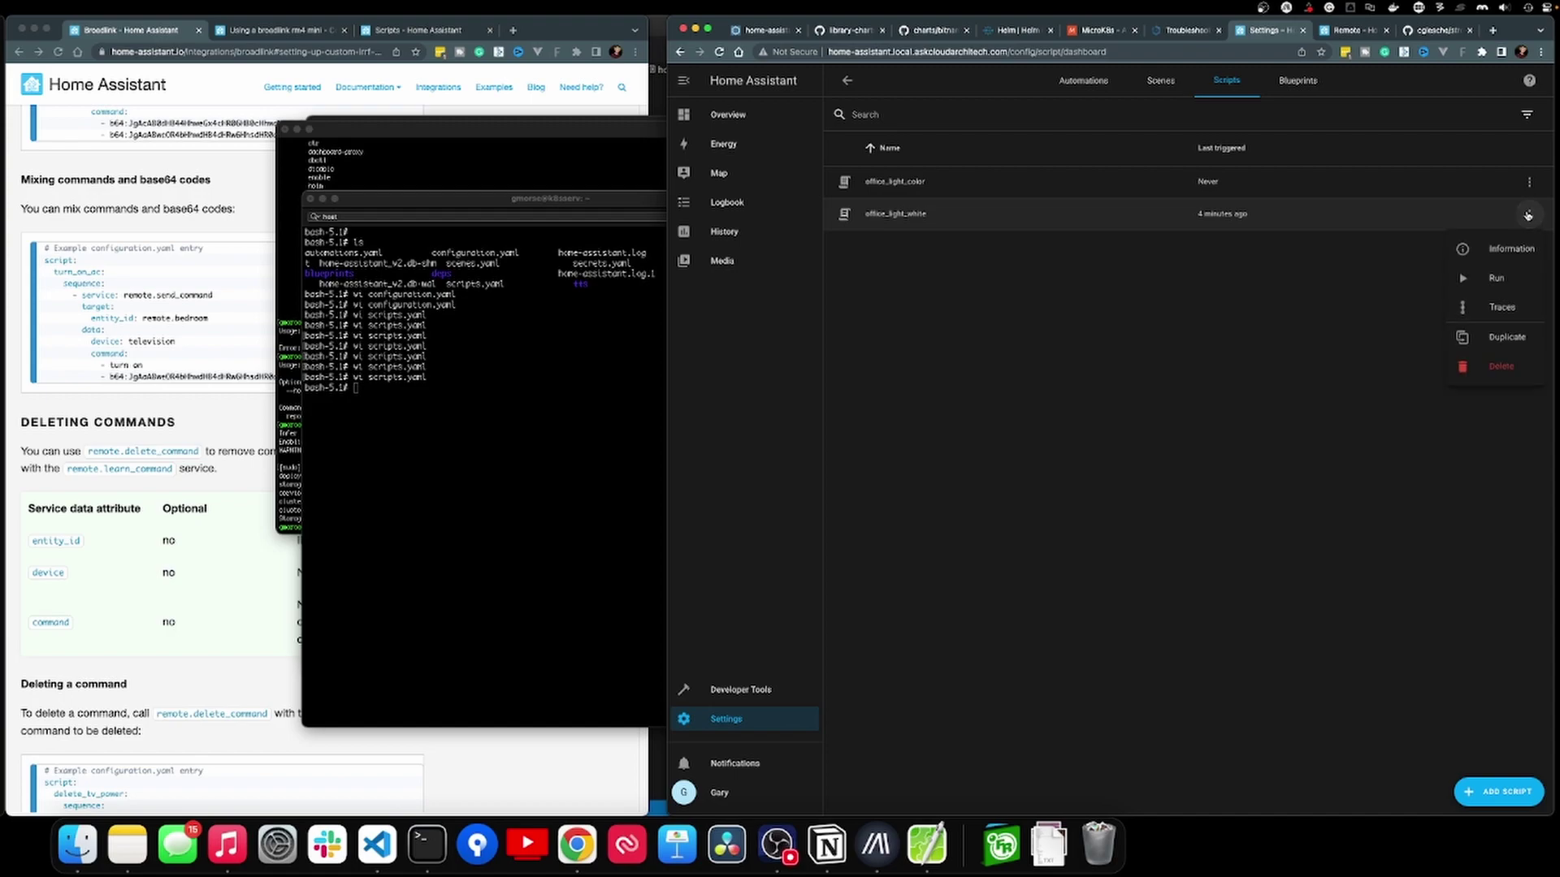
pyautogui.click(1418, 279)
pyautogui.click(1529, 182)
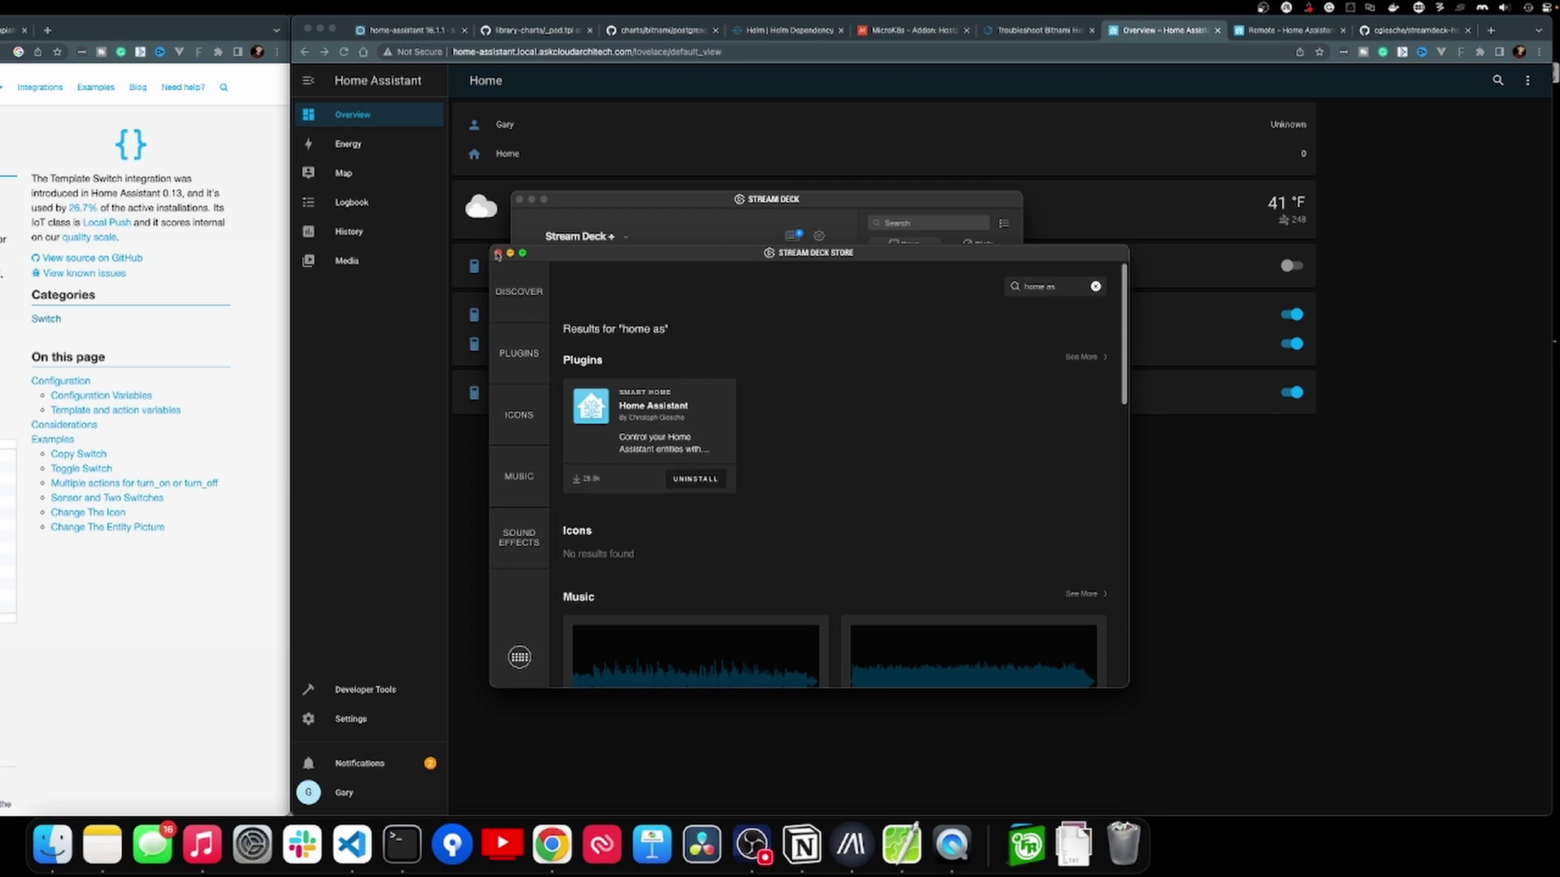
# Search actions for 'home', then create and open a key folder titled devices
pyautogui.click(498, 253)
pyautogui.click(926, 223)
pyautogui.write('home')
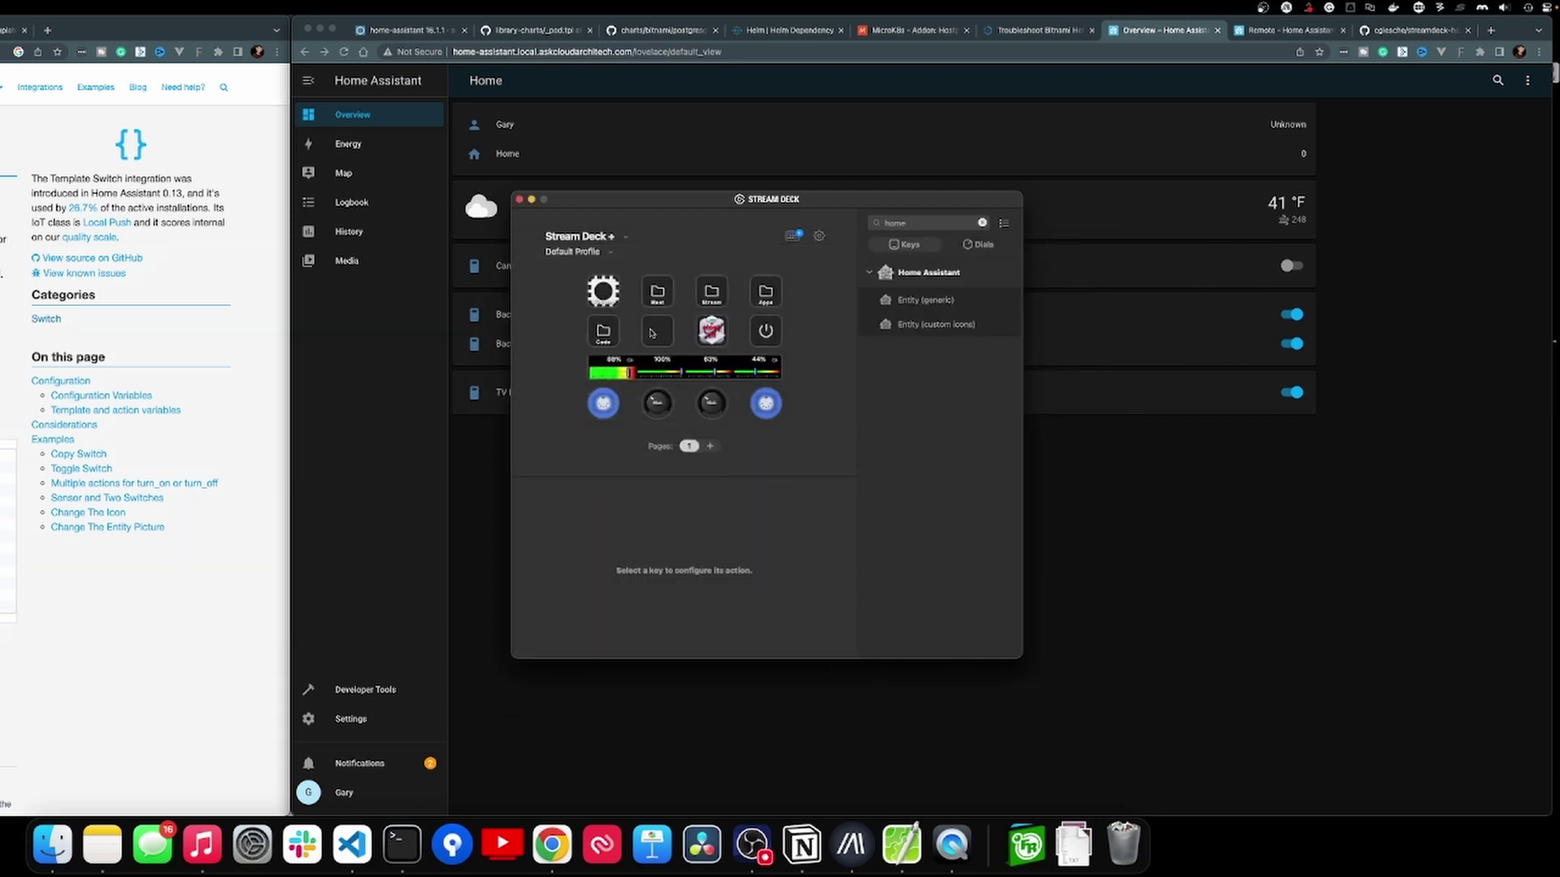
pyautogui.rightClick(652, 333)
pyautogui.click(664, 340)
pyautogui.click(704, 526)
pyautogui.write('devices')
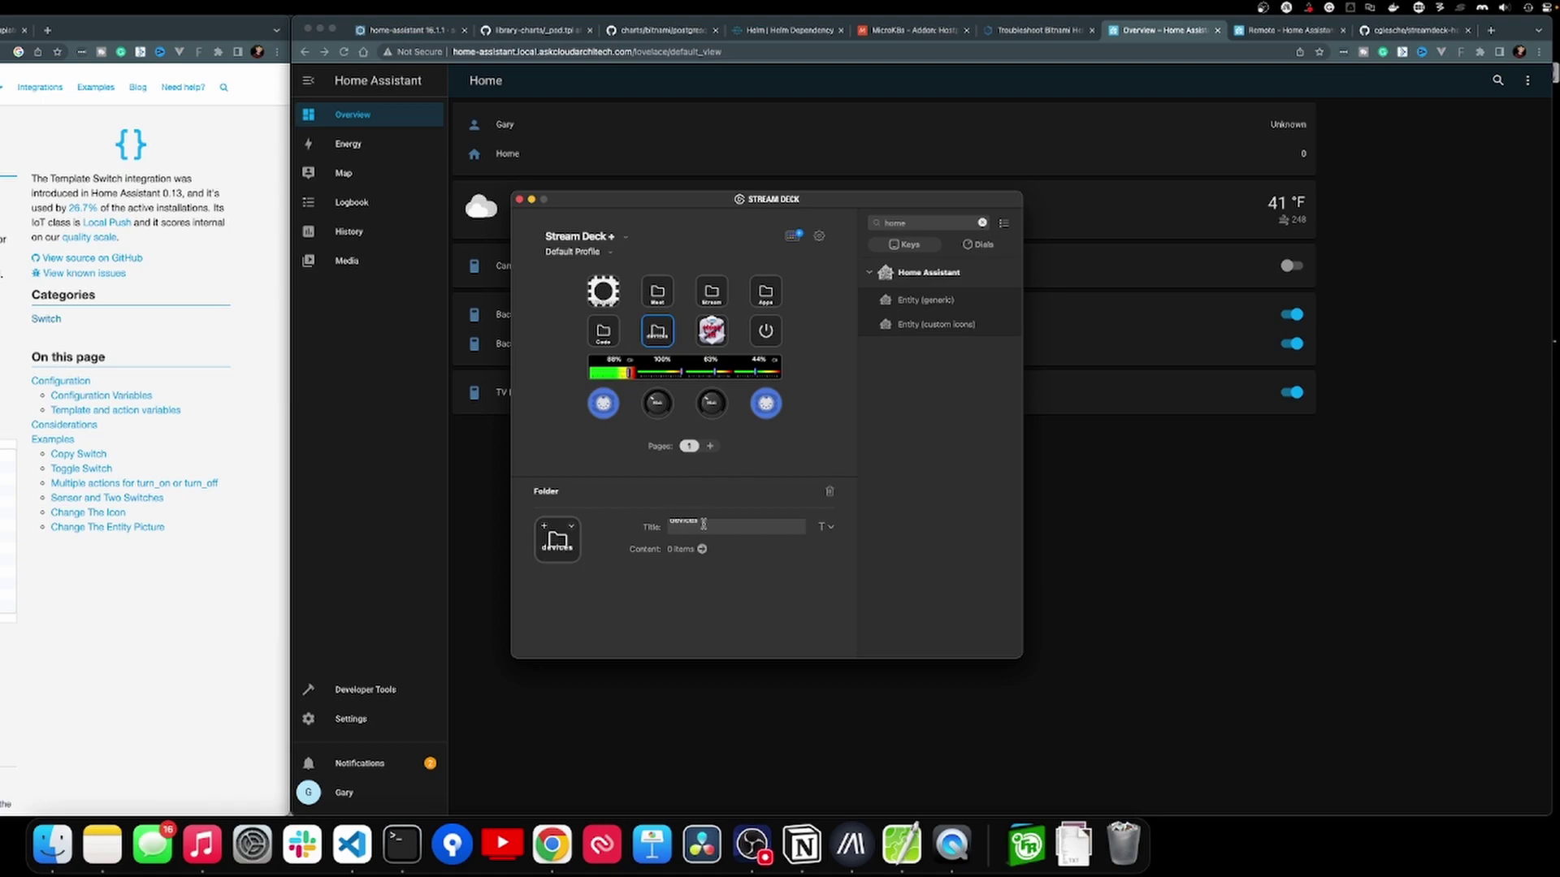
pyautogui.doubleClick(659, 340)
# Place a generic Home Assistant Entity key and begin entering its ws:// server URL
pyautogui.moveTo(920, 303); pyautogui.dragTo(657, 291)
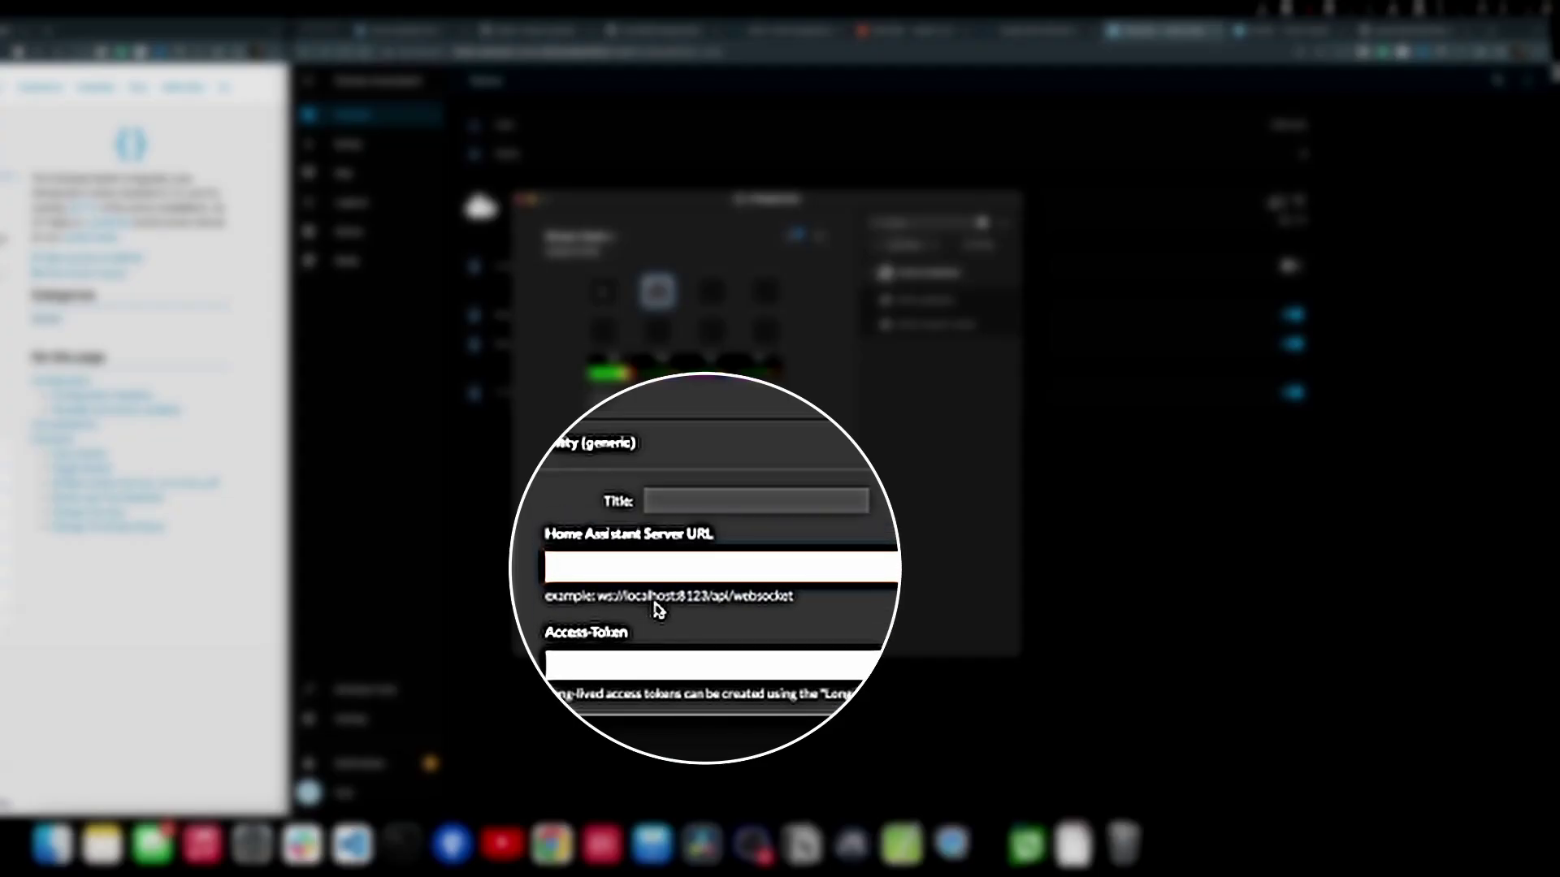
pyautogui.write('ws://home-assistant.local.askcloudarchitech.com')
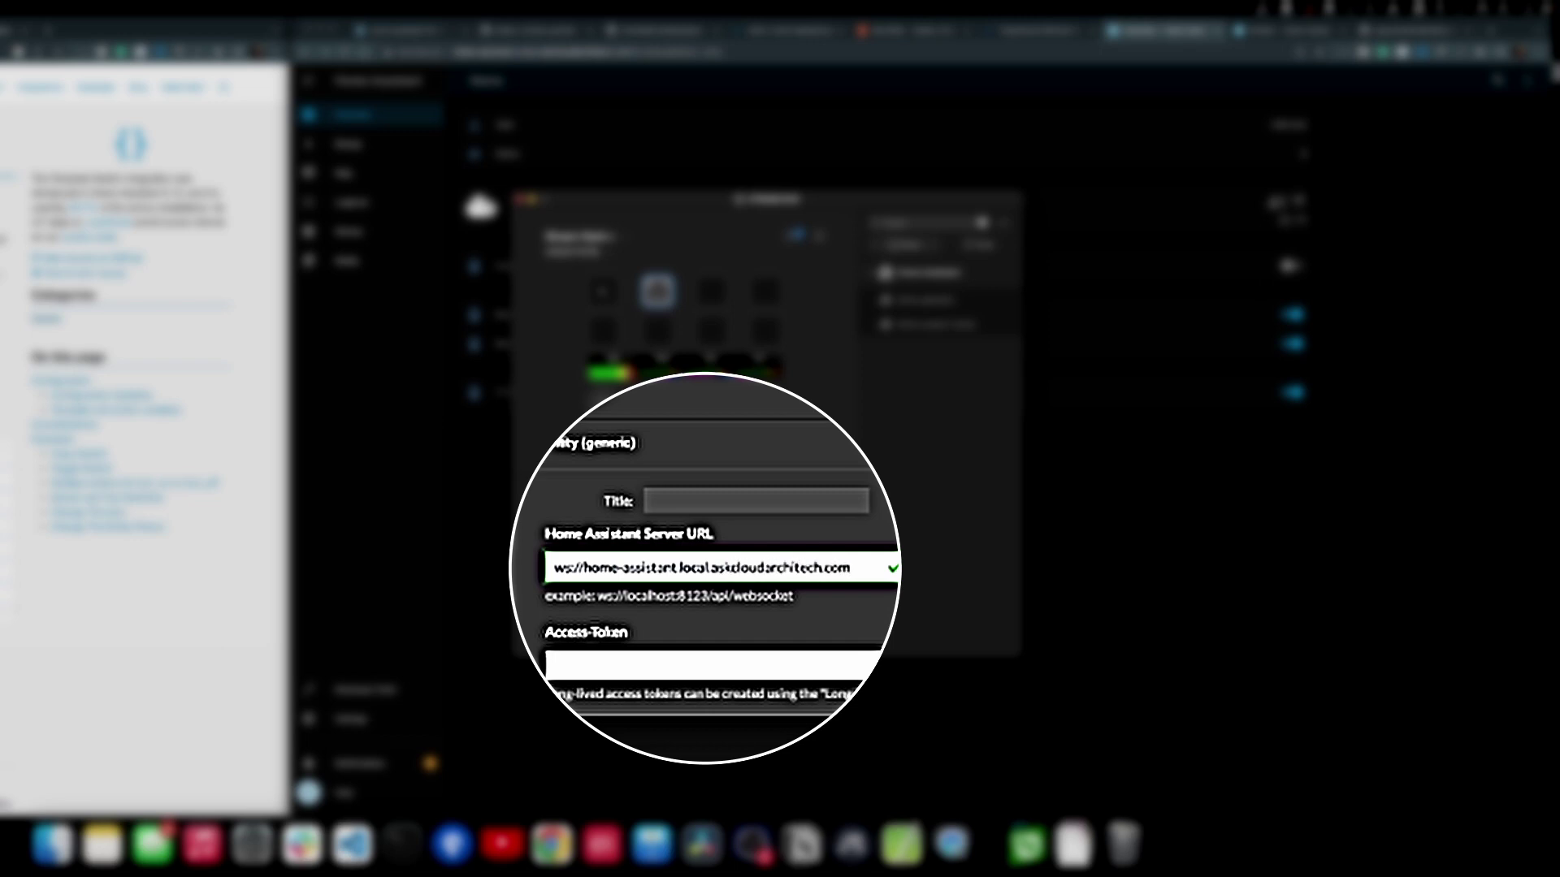
pyautogui.write('23')
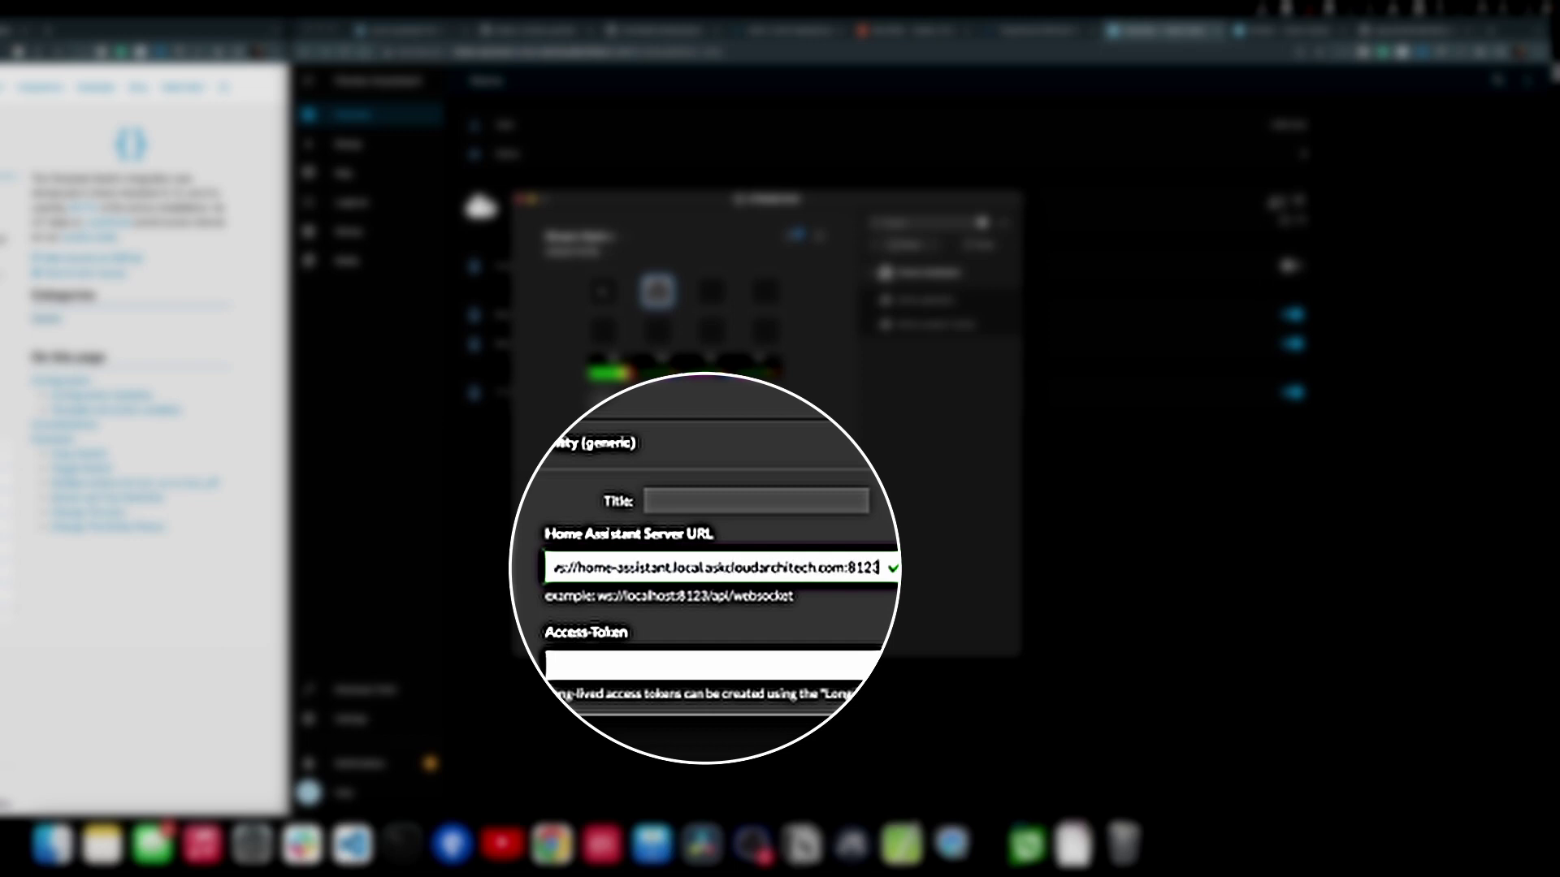
pyautogui.press('BackSpace')
pyautogui.press('BackSpace')
pyautogui.press('BackSpace')
pyautogui.press('BackSpace')
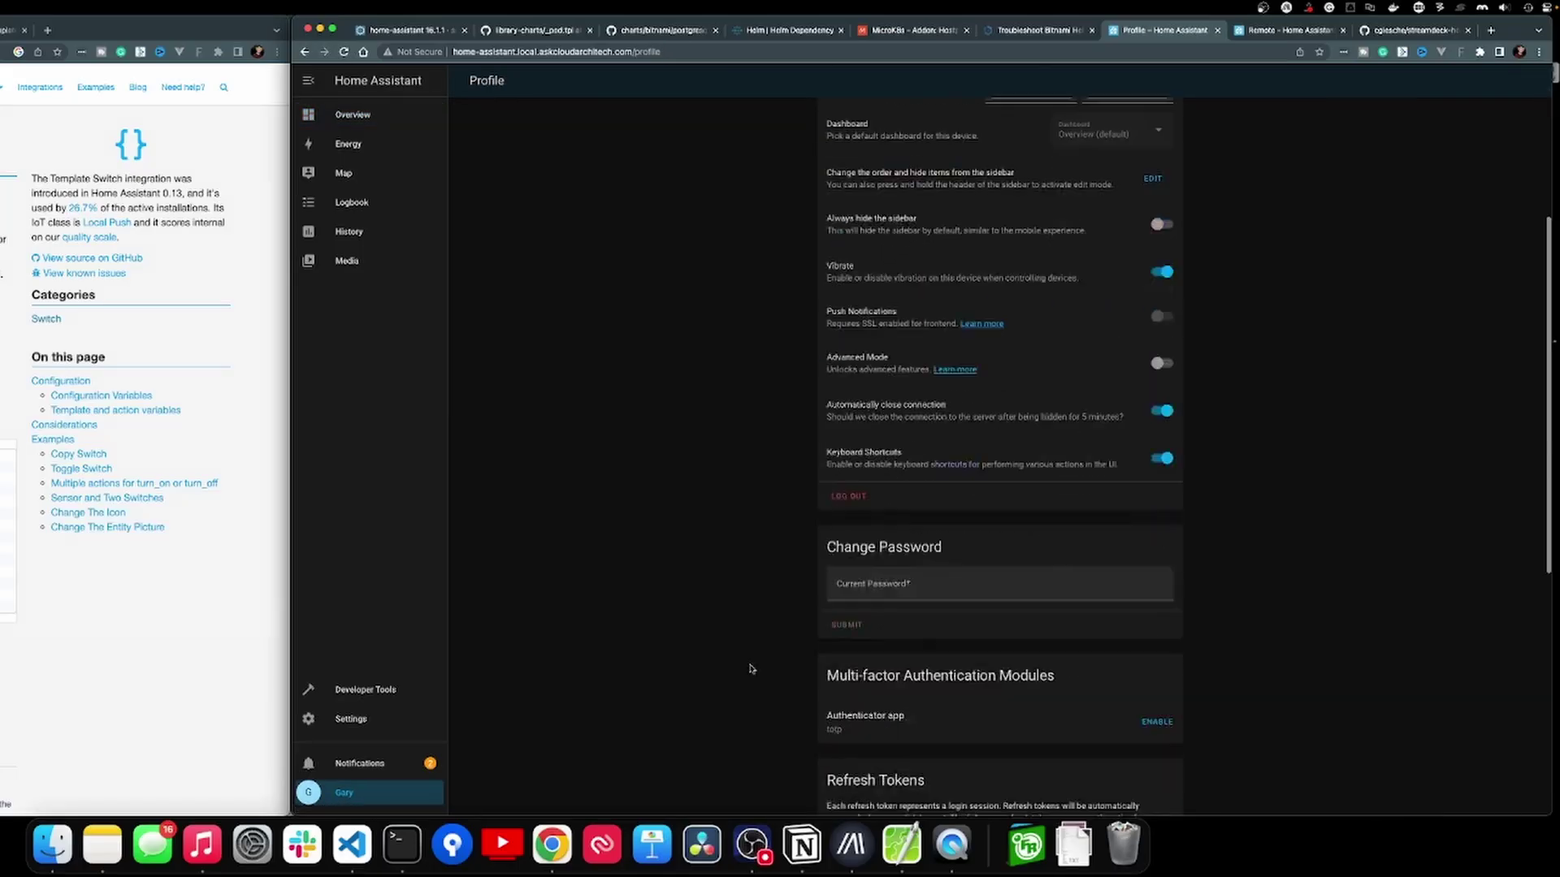
# Create a new long-lived access token named 'streamdeck'
pyautogui.click(867, 800)
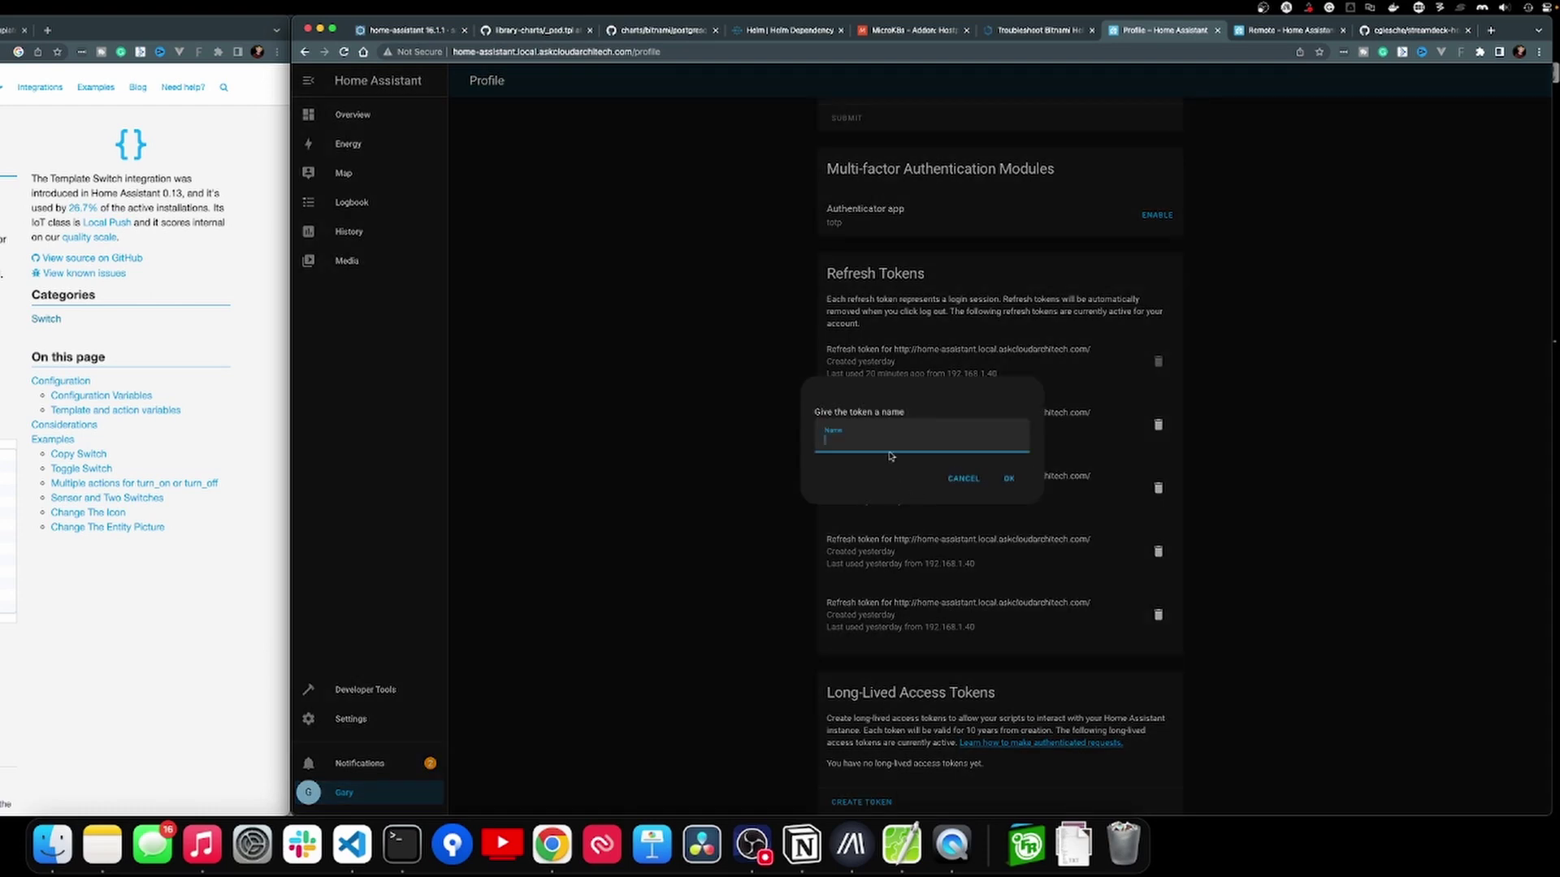
pyautogui.write('streamdeck')
pyautogui.press('Return')
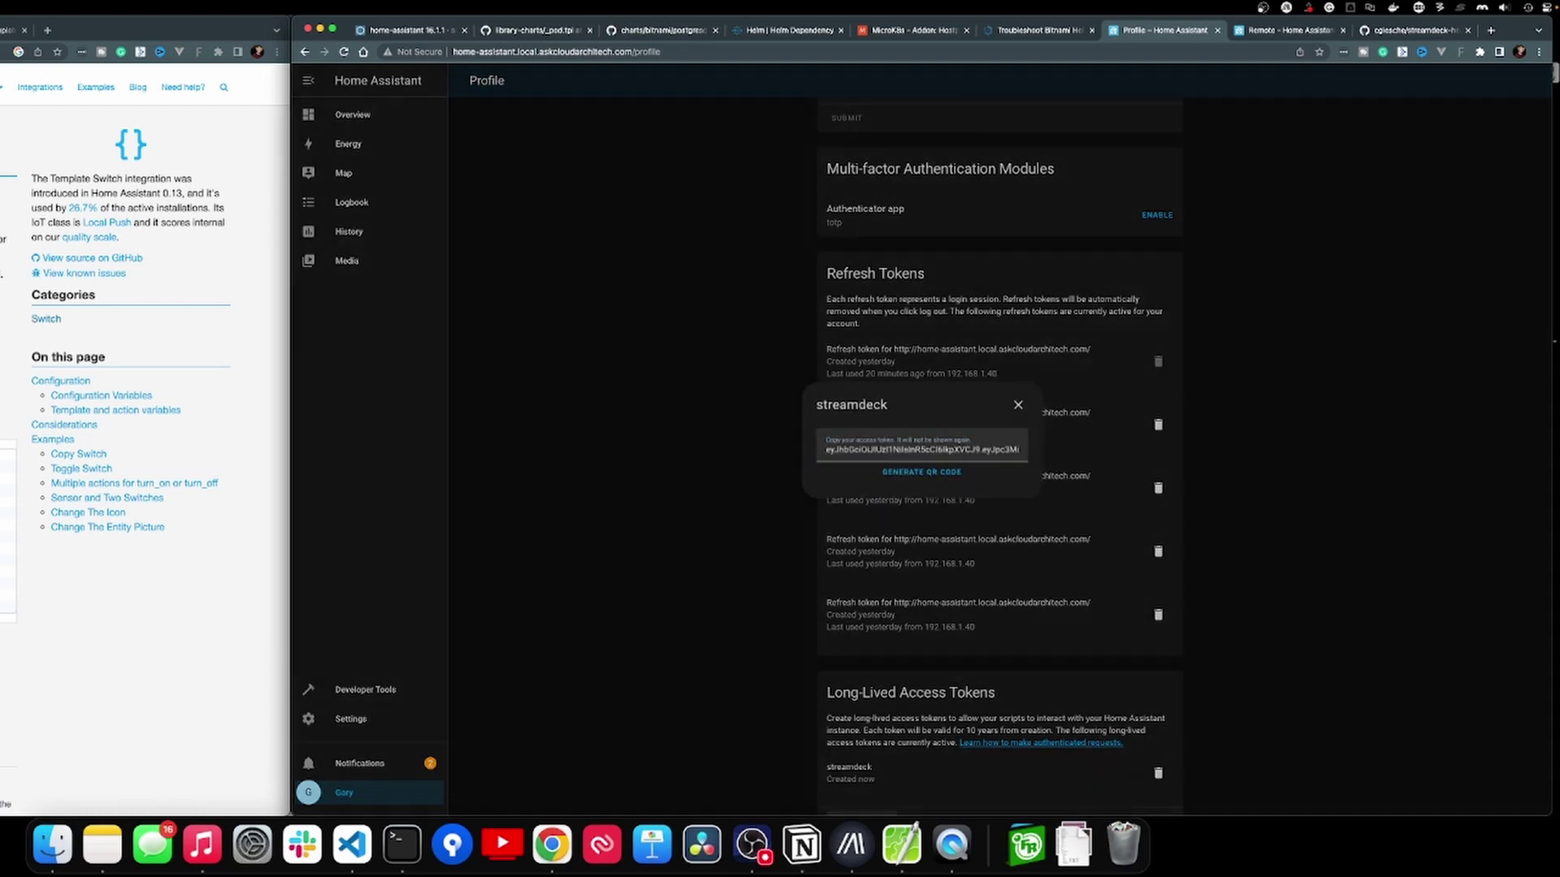
# Select and copy the new token's value, then close the token dialog
pyautogui.tripleClick(945, 451)
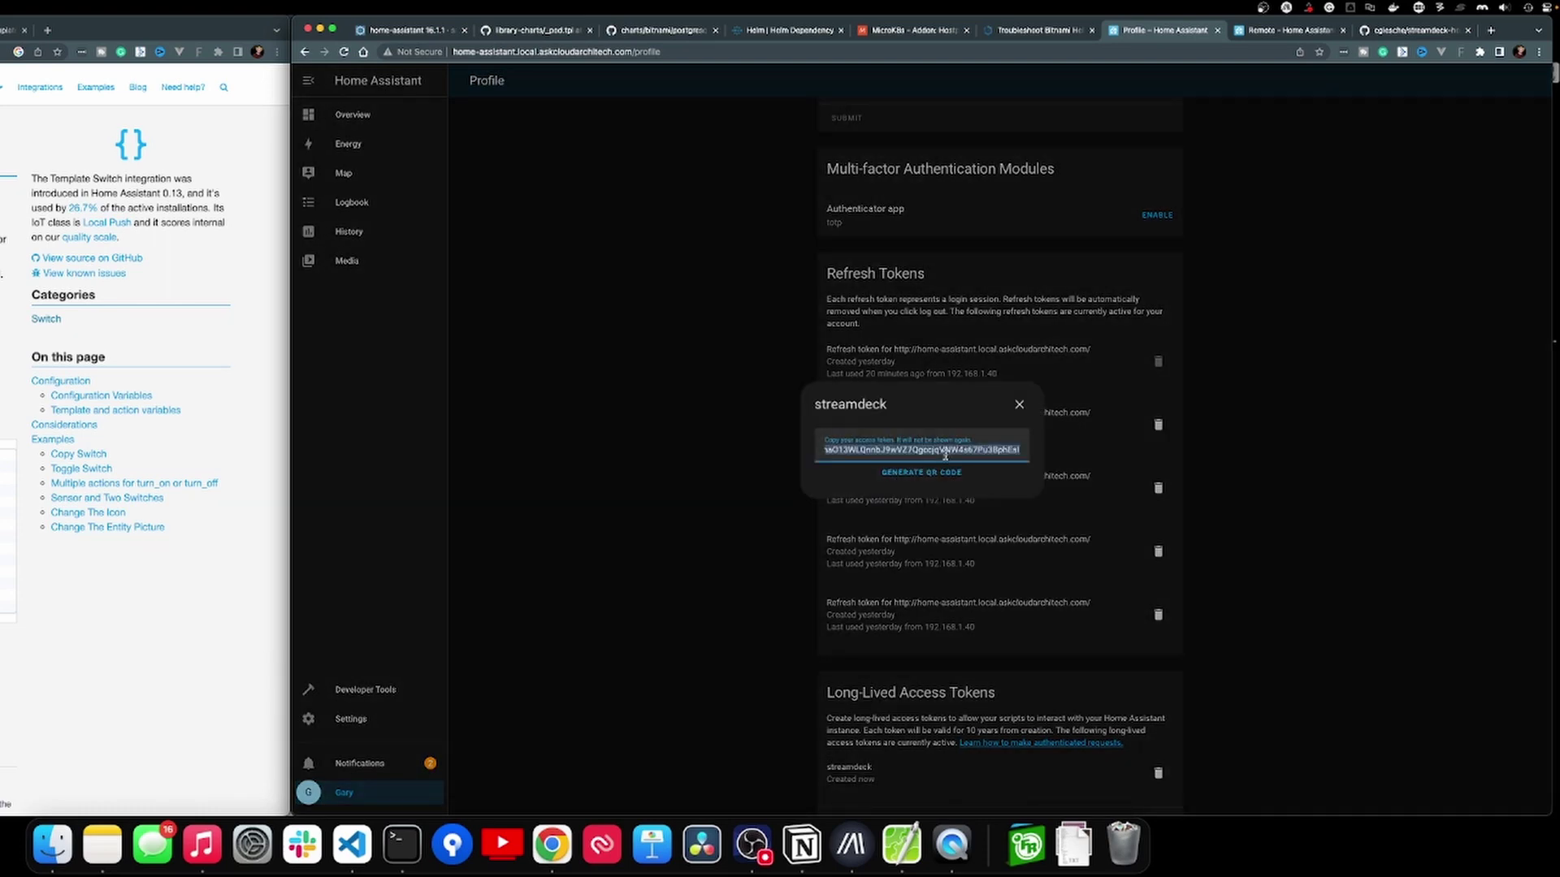
pyautogui.click(1019, 405)
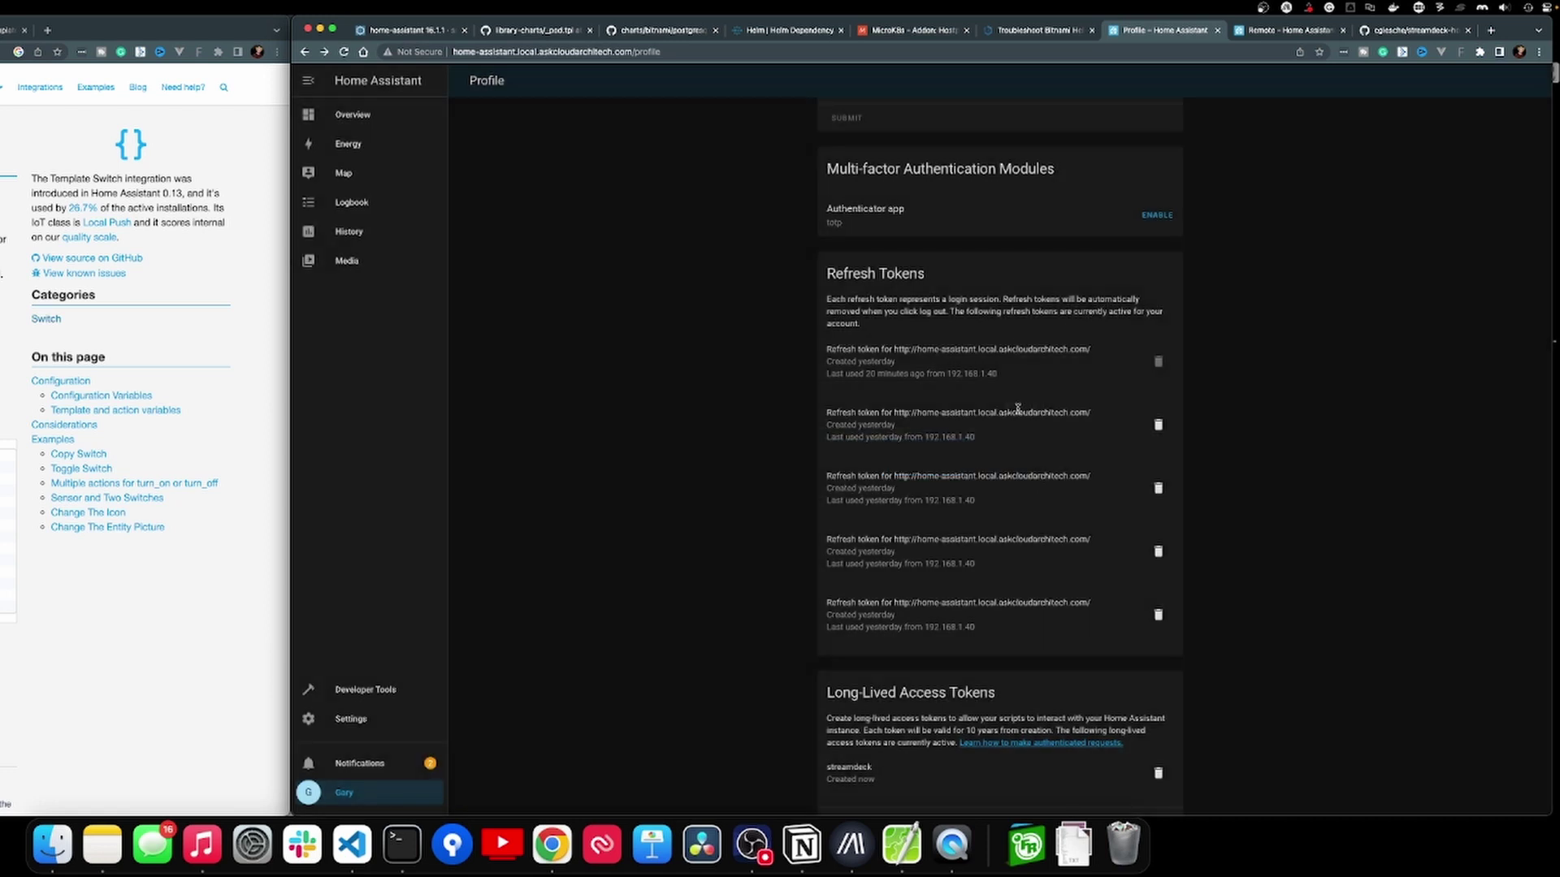
pyautogui.press('super+Tab')
# Paste the access token into Stream Deck, save and reconnect, and choose the switch domain
pyautogui.press('super+v')
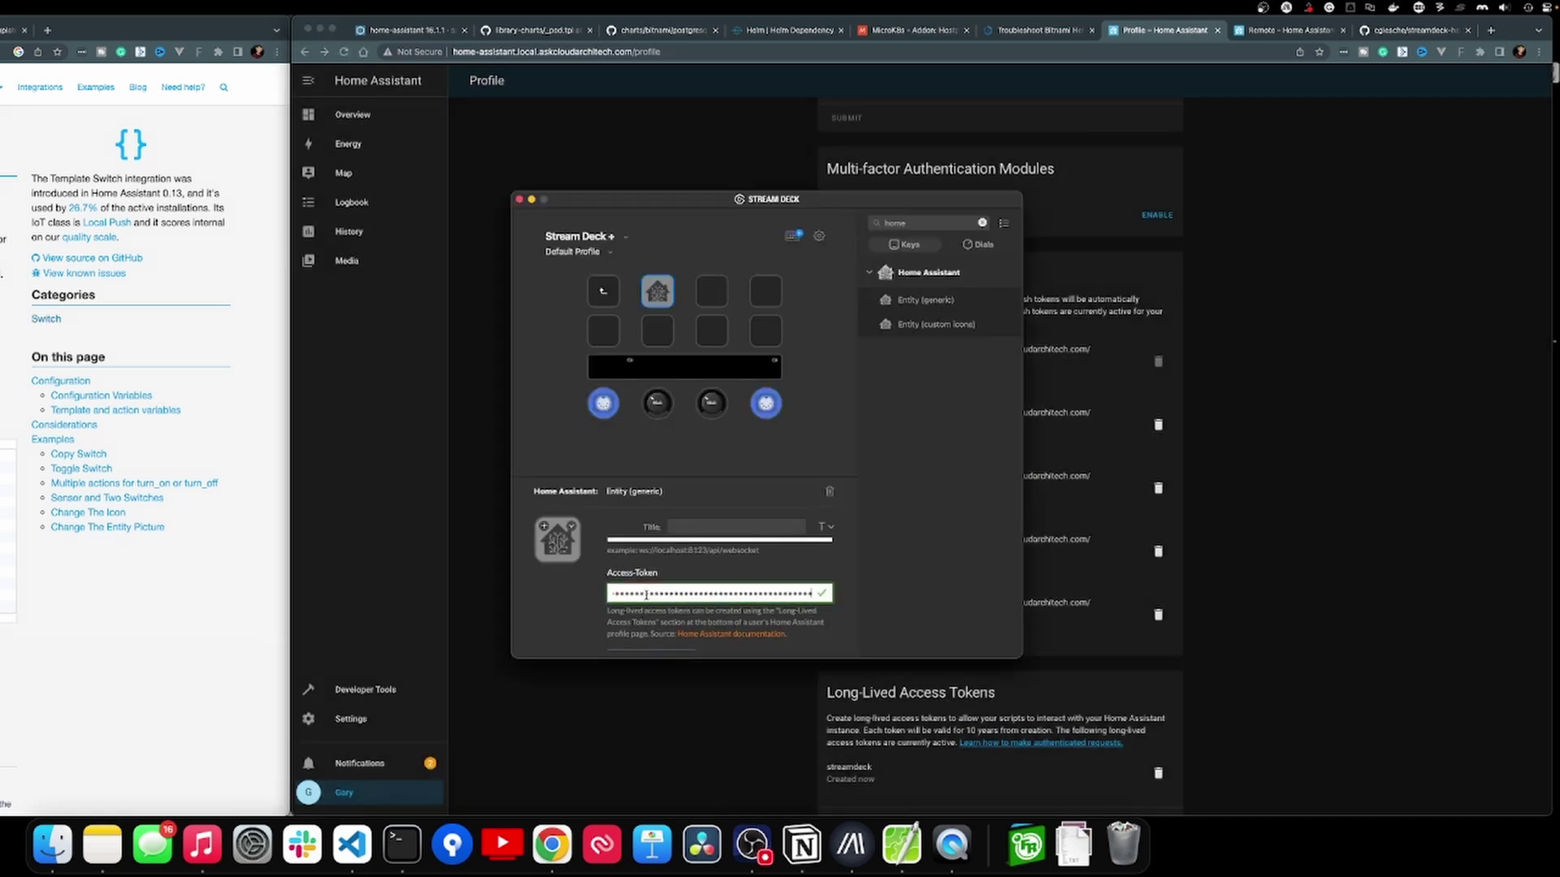
pyautogui.click(657, 620)
pyautogui.click(661, 582)
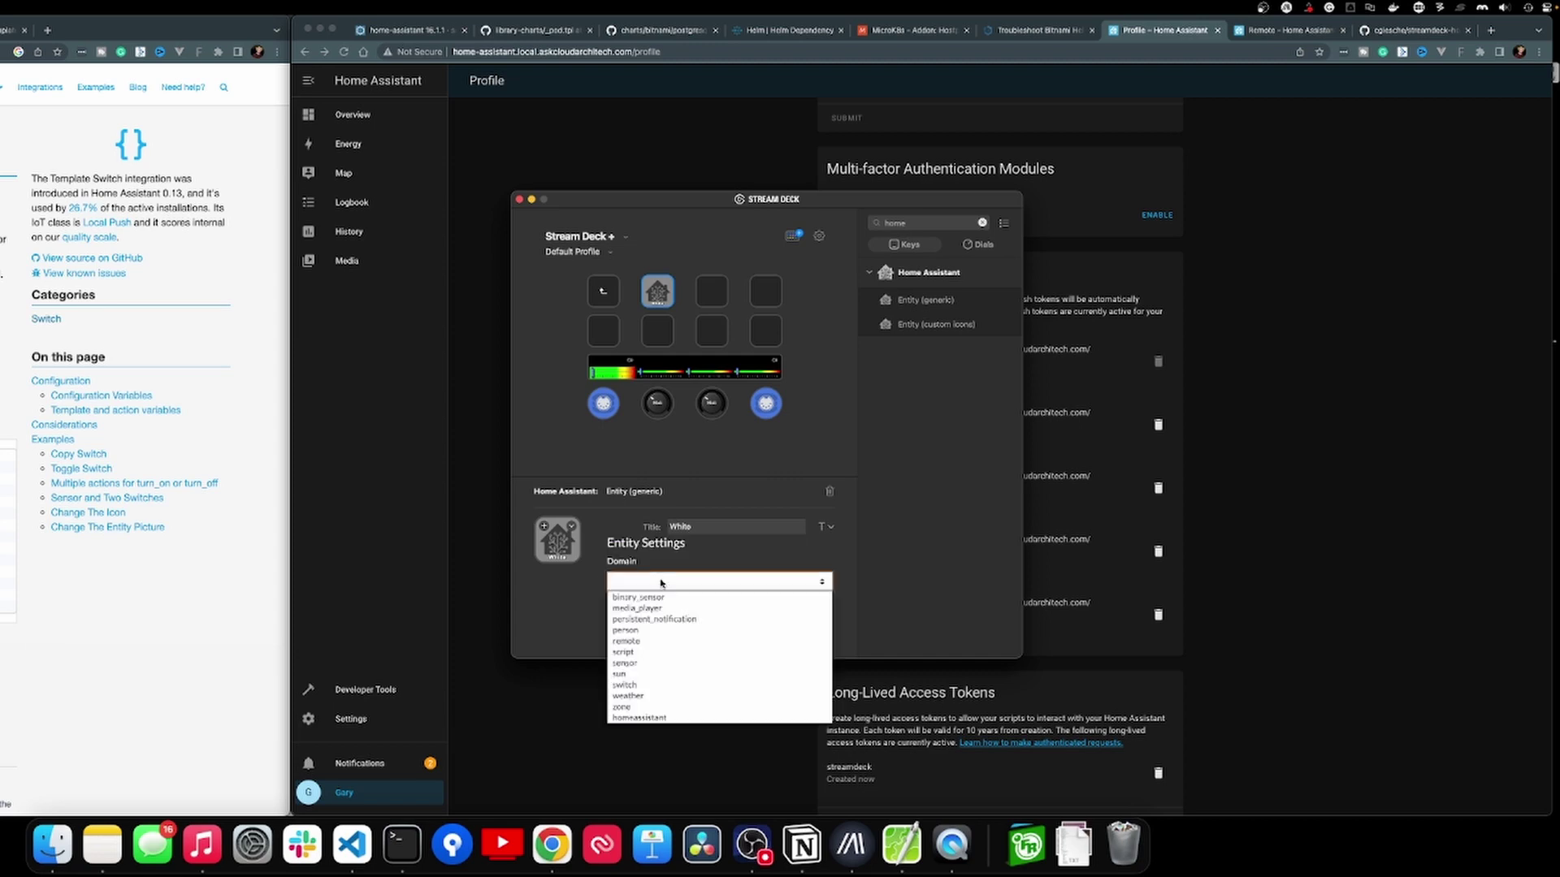
pyautogui.click(650, 685)
# Point the key at the backlight switch entity with the toggle service
pyautogui.click(654, 641)
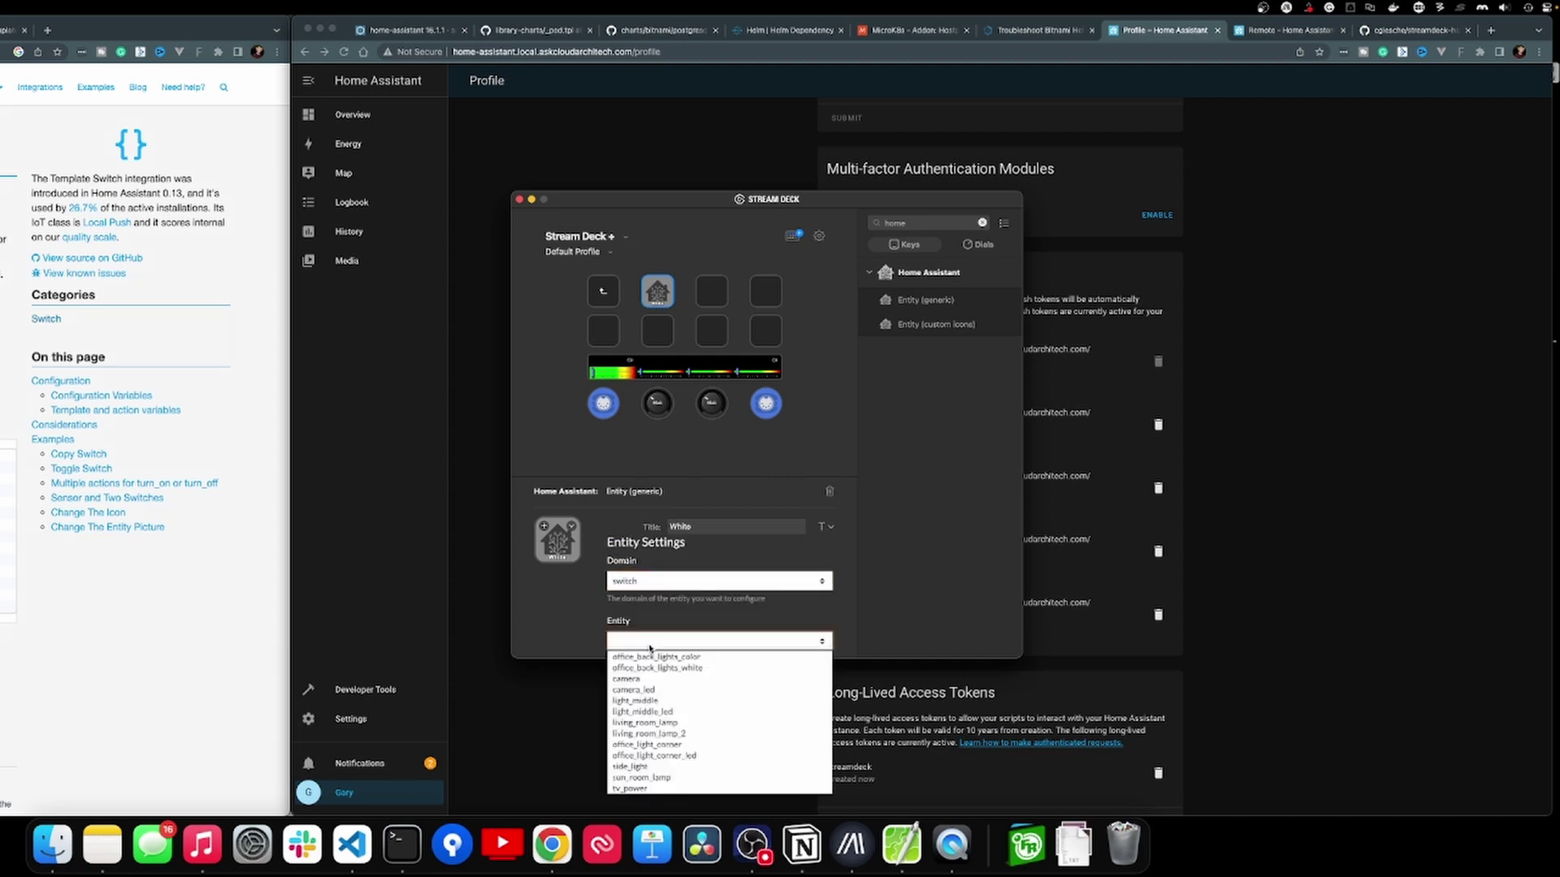
pyautogui.click(707, 658)
pyautogui.scroll(-3, 688, 585)
pyautogui.click(689, 574)
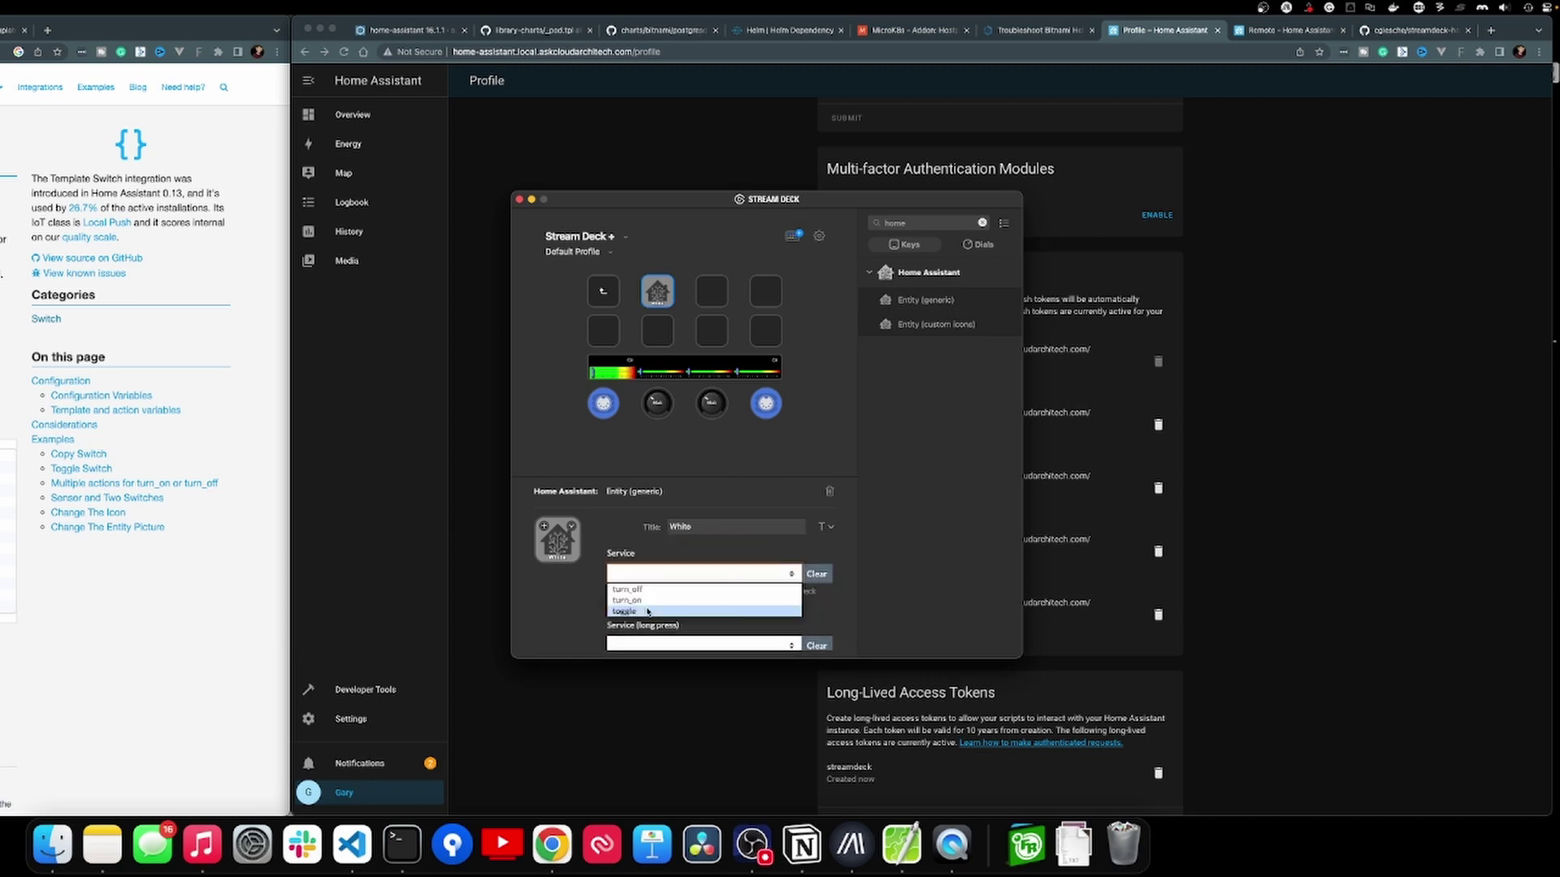
pyautogui.click(689, 577)
pyautogui.scroll(-3, 689, 576)
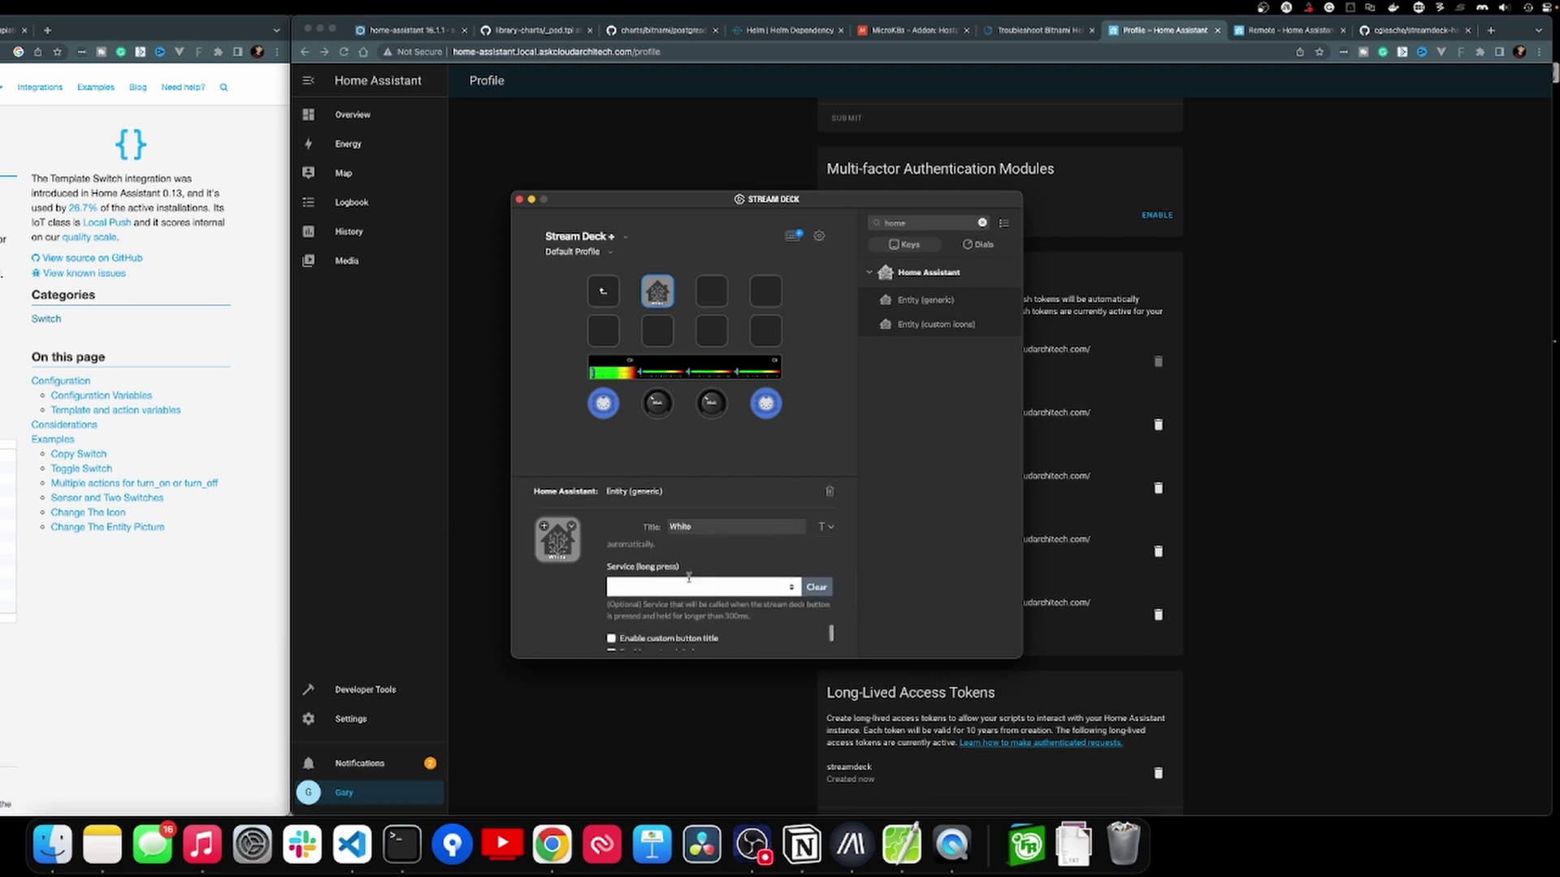